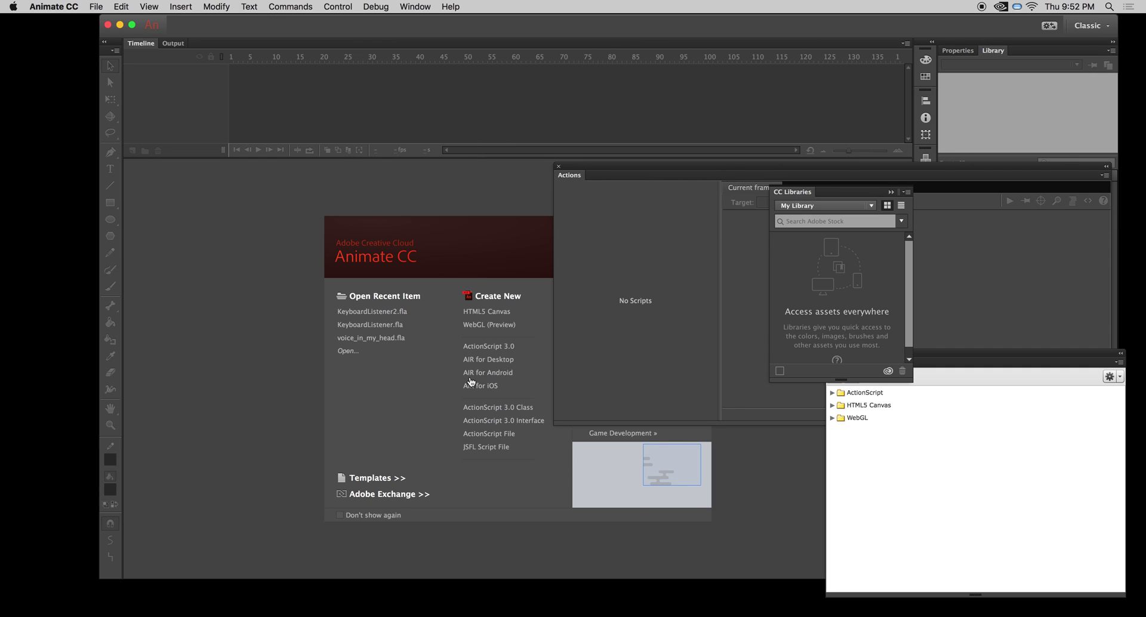
- Start a new ActionScript 3.0 document, close the Actions and Code Snippets panels, and select frame 1 of Layer 1
{"action": "left_click", "coordinate": [490, 346]}
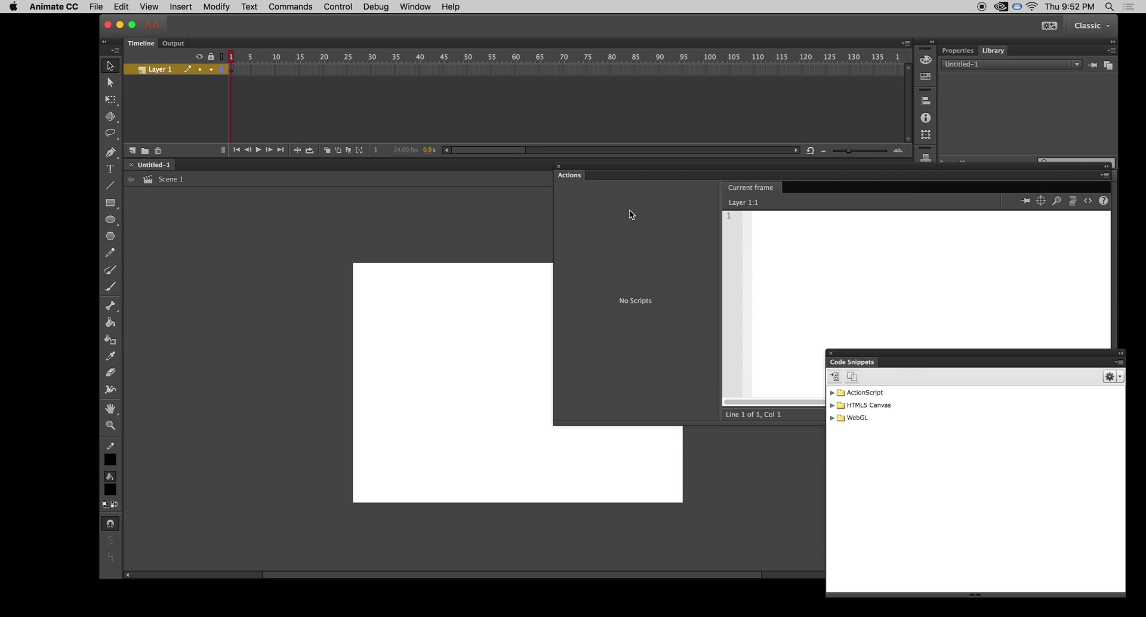
{"action": "left_click", "coordinate": [558, 166]}
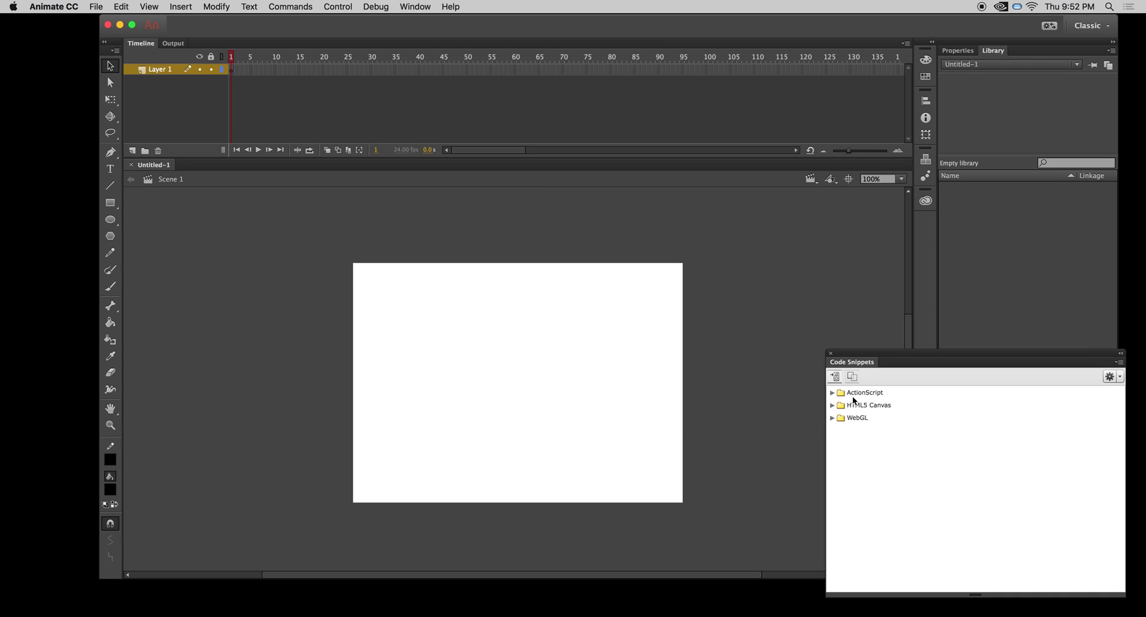
{"action": "left_click", "coordinate": [831, 353]}
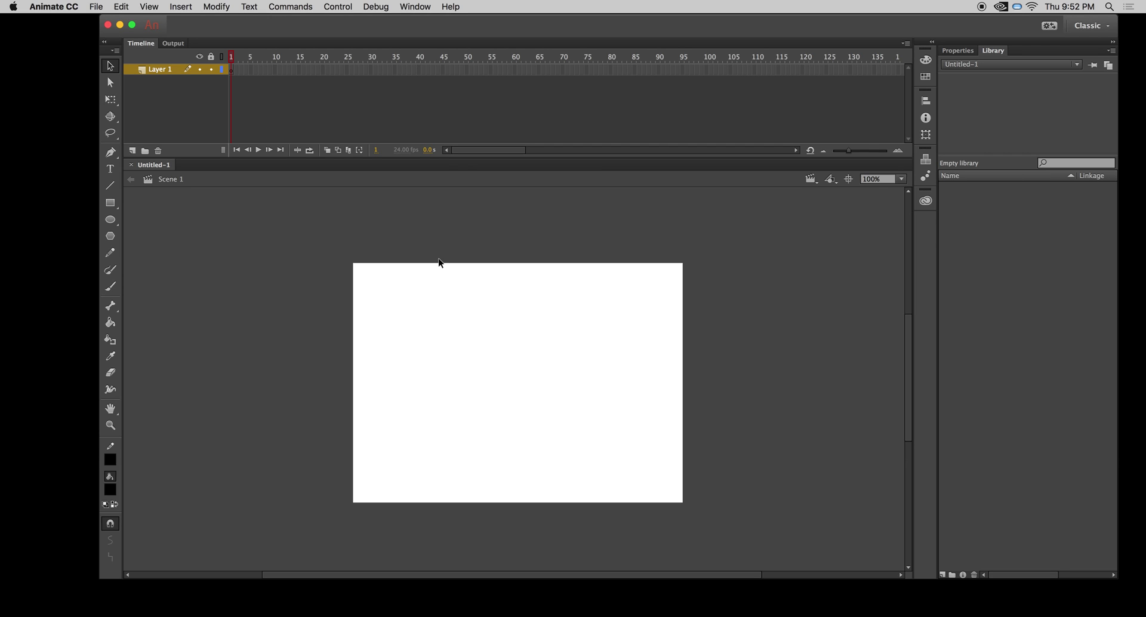
{"action": "left_click", "coordinate": [231, 70]}
- Add a new Movie Clip symbol named 'closed' and enter its editing mode
{"action": "left_click", "coordinate": [179, 6]}
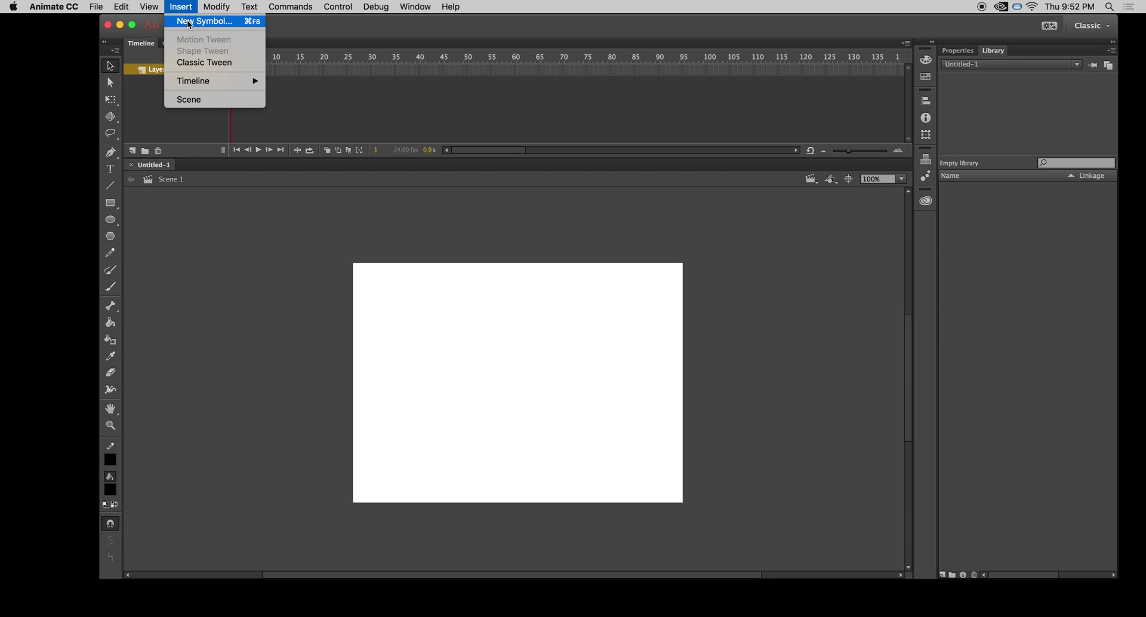
{"action": "left_click", "coordinate": [190, 23]}
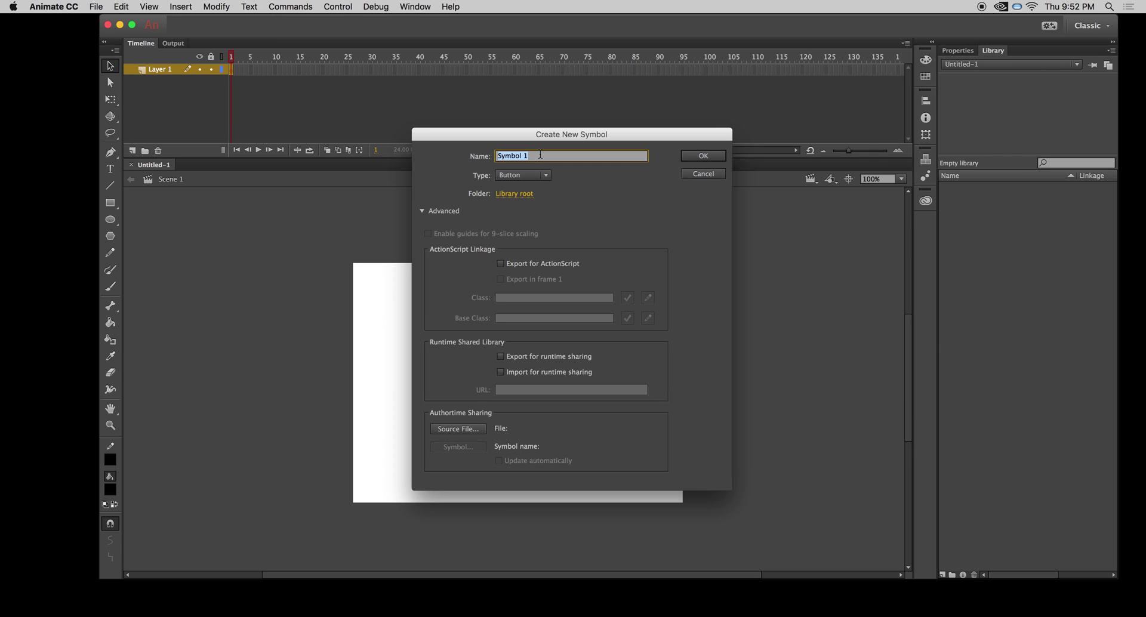
{"action": "type", "text": "closed"}
{"action": "left_click", "coordinate": [544, 175]}
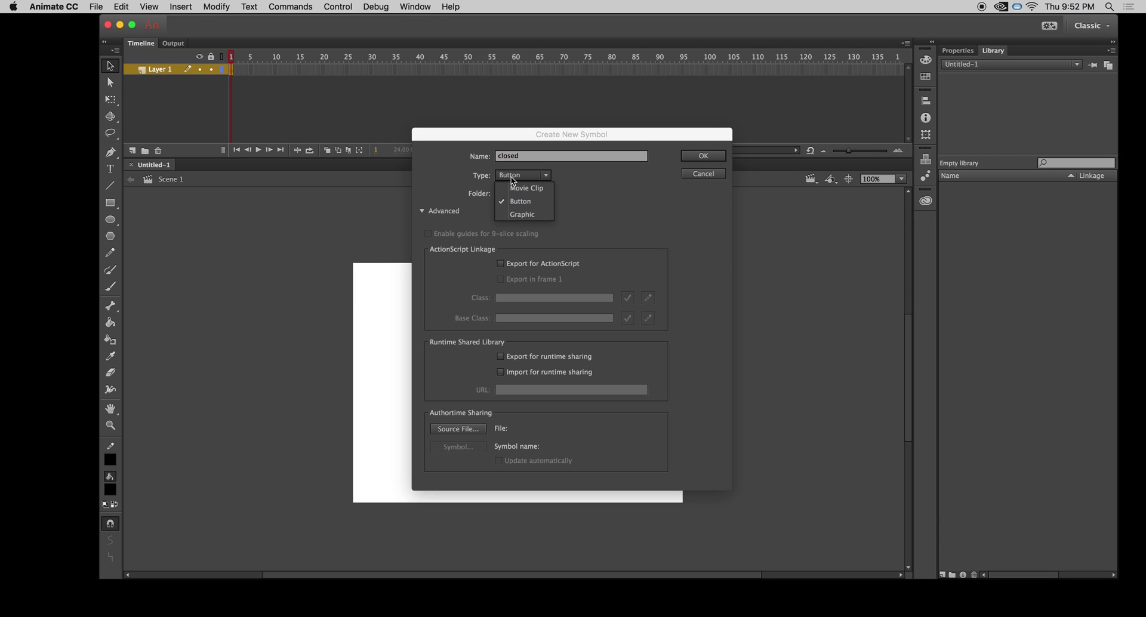
{"action": "left_click", "coordinate": [550, 189]}
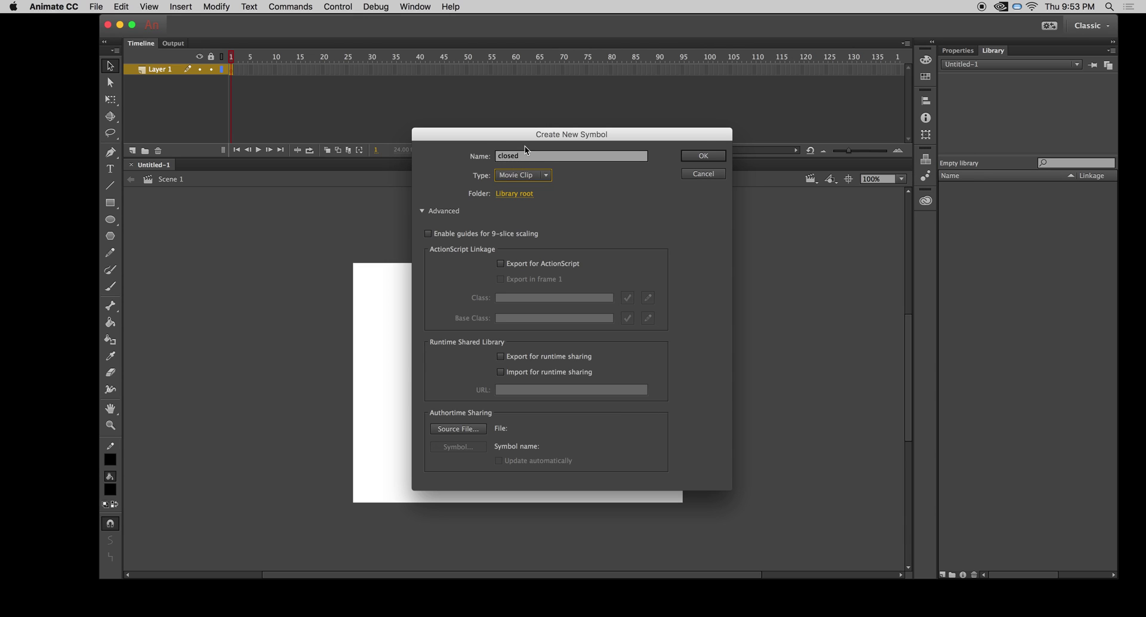
{"action": "left_click", "coordinate": [701, 157]}
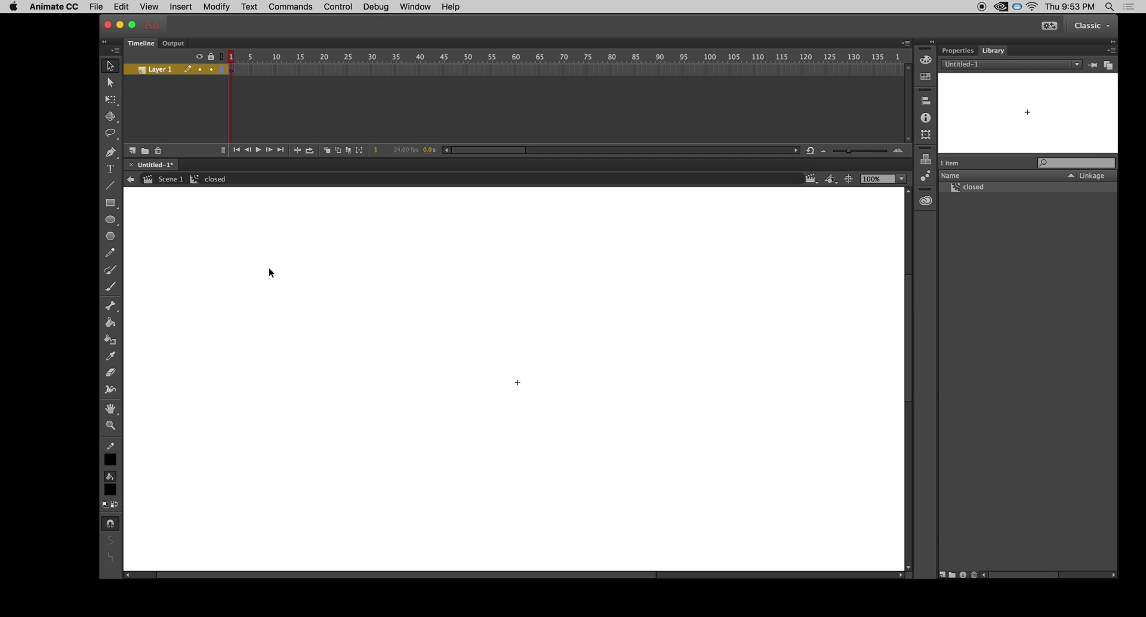
- Import closed00.jpg from Desktop/closed to the stage, accepting the whole closed00–closed23 sequence
{"action": "left_click", "coordinate": [100, 6]}
{"action": "mouse_move", "coordinate": [132, 162]}
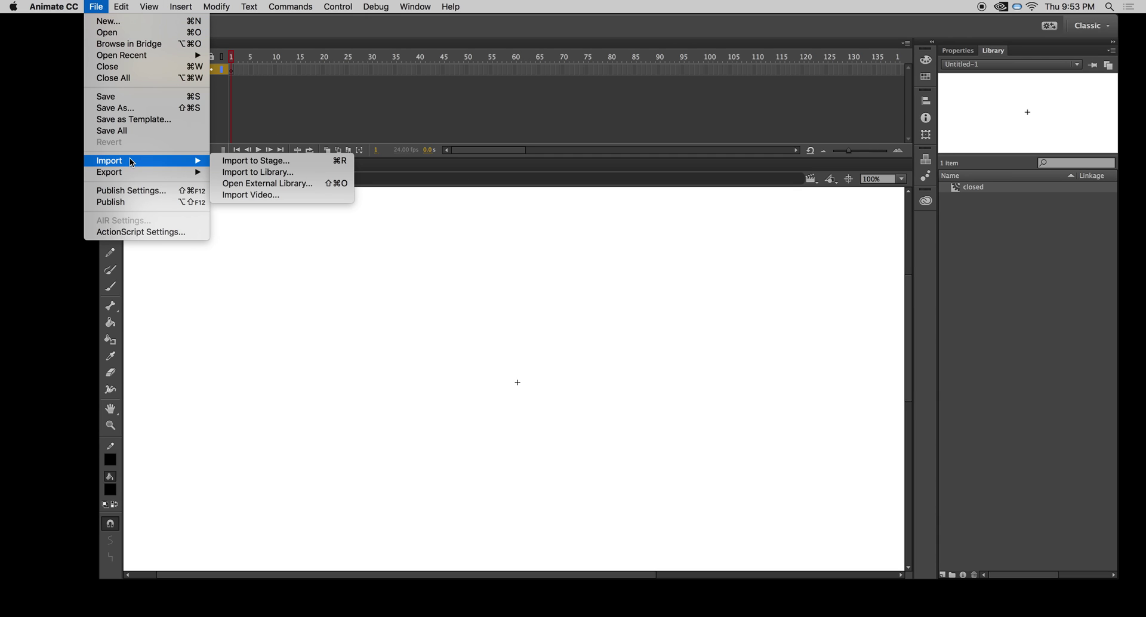
{"action": "left_click", "coordinate": [253, 163]}
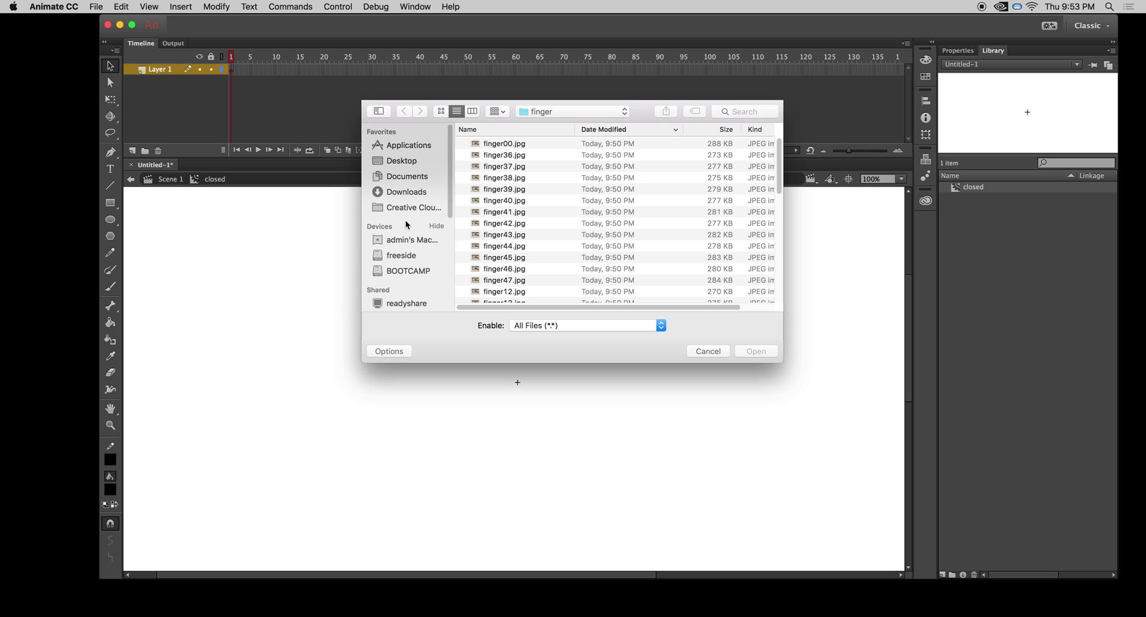
{"action": "left_click", "coordinate": [406, 163]}
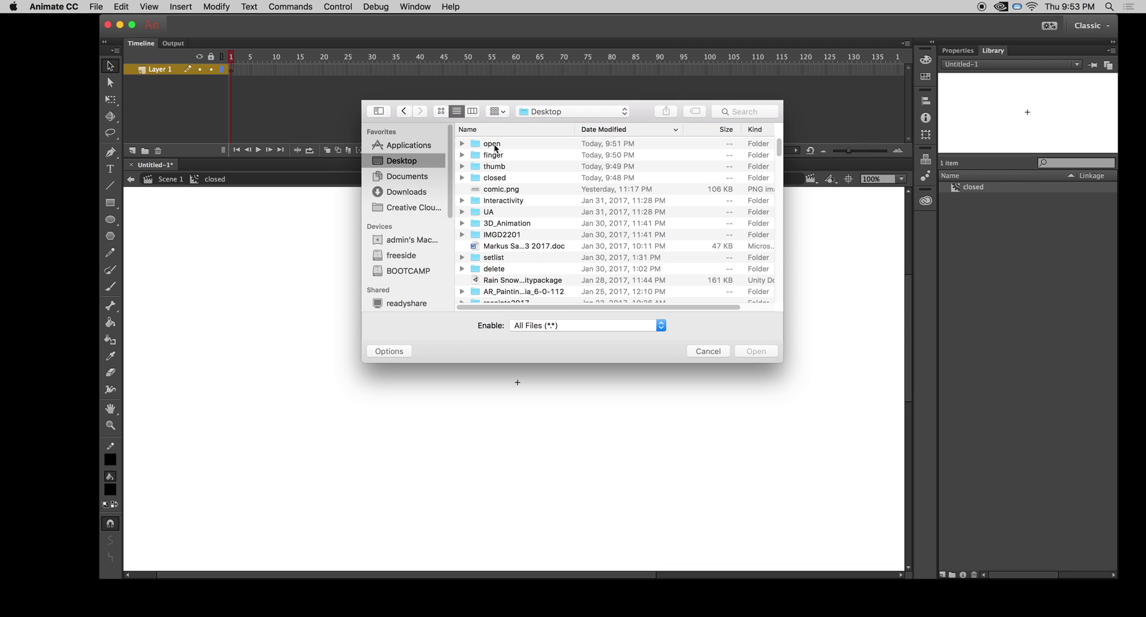
{"action": "double_click", "coordinate": [500, 178]}
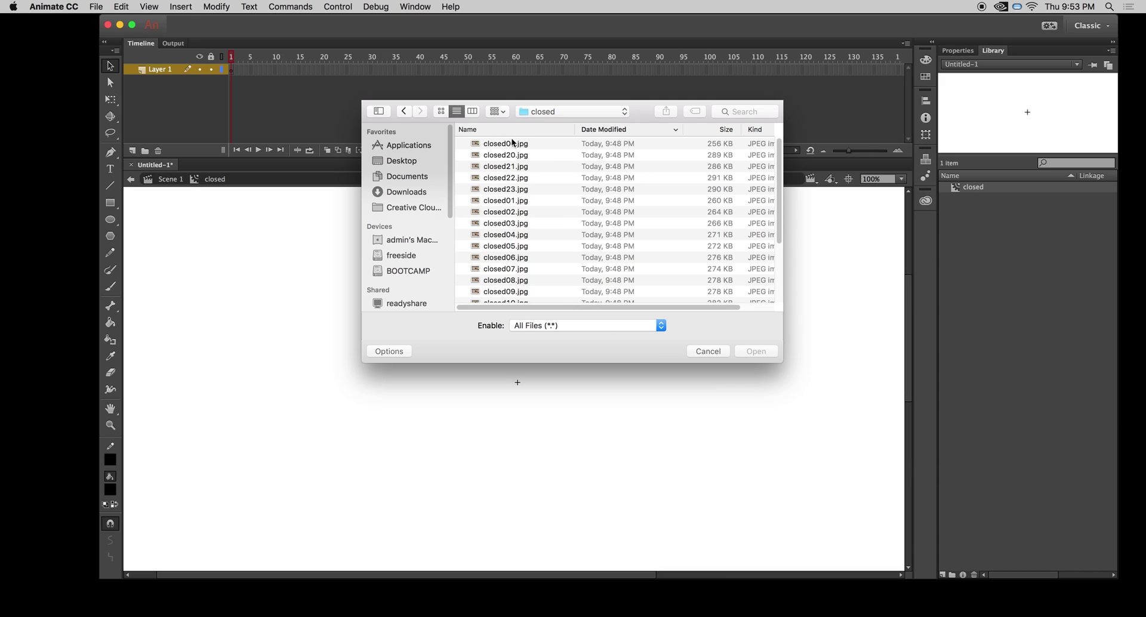
{"action": "left_click", "coordinate": [498, 146]}
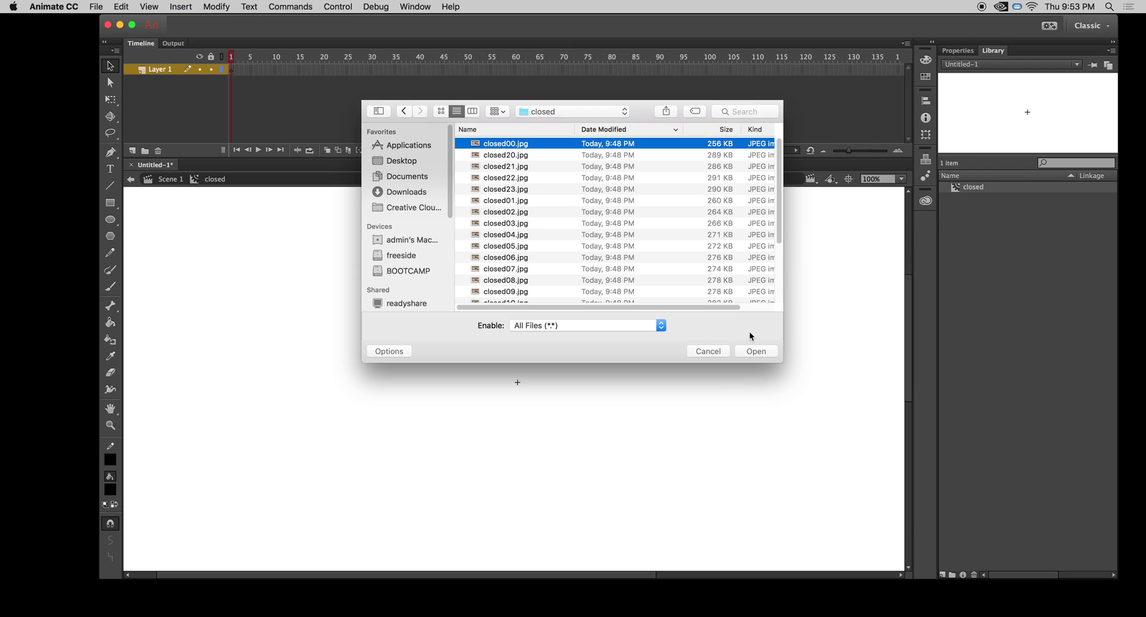
{"action": "left_click", "coordinate": [756, 353]}
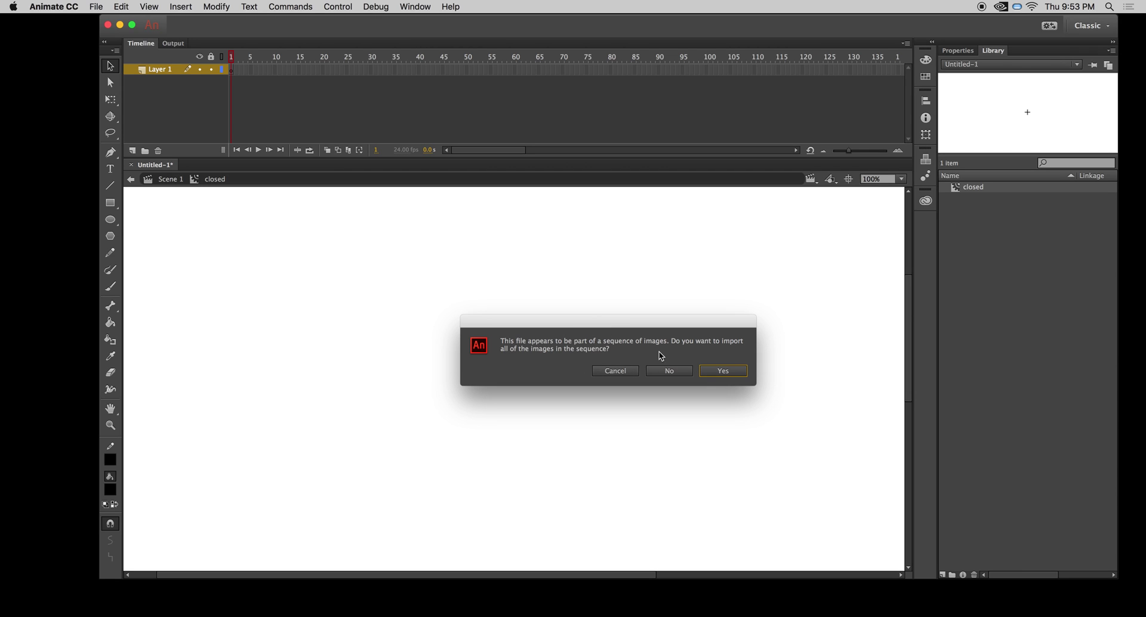
{"action": "left_click", "coordinate": [726, 371]}
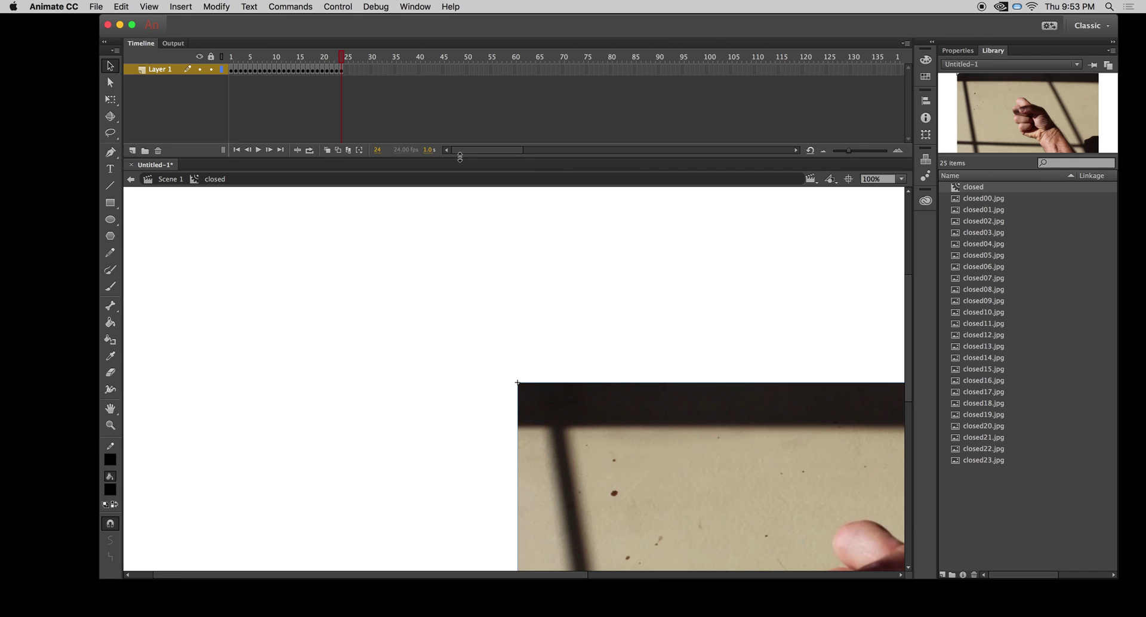
- Zoom the stage out to 50% and play back the 24-frame closed-hand sequence
{"action": "left_click_drag", "start_coordinate": [345, 57], "coordinate": [232, 70]}
{"action": "left_click", "coordinate": [109, 425]}
{"action": "left_click", "coordinate": [538, 416], "text": "alt"}
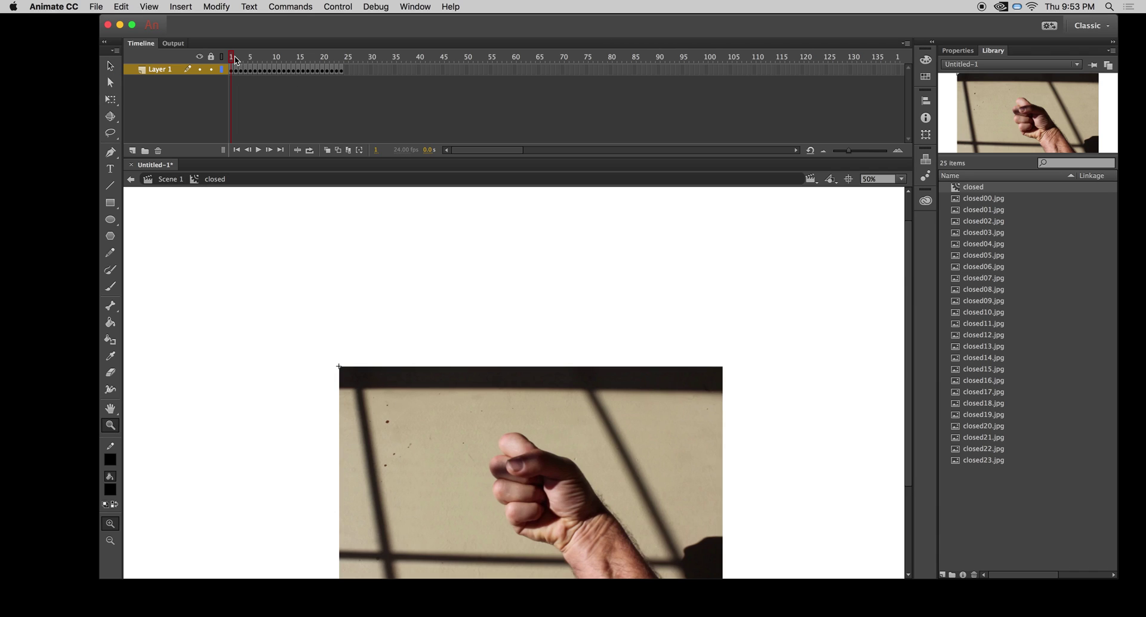
{"action": "left_click_drag", "start_coordinate": [251, 61], "coordinate": [366, 63]}
{"action": "key", "text": "Return"}
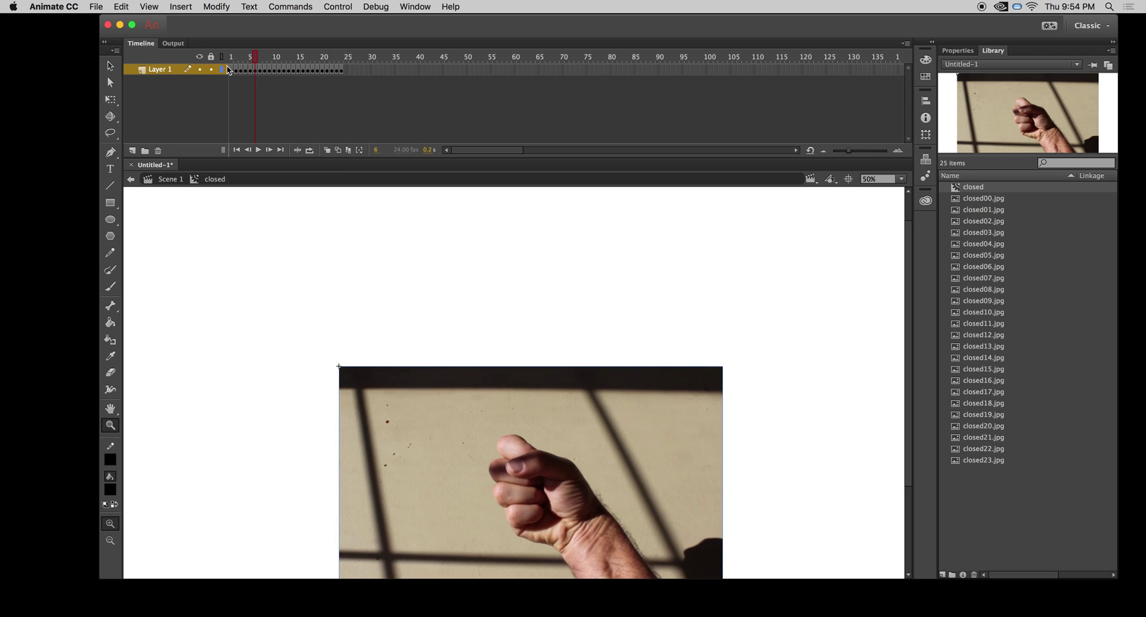
{"action": "key", "text": "Return"}
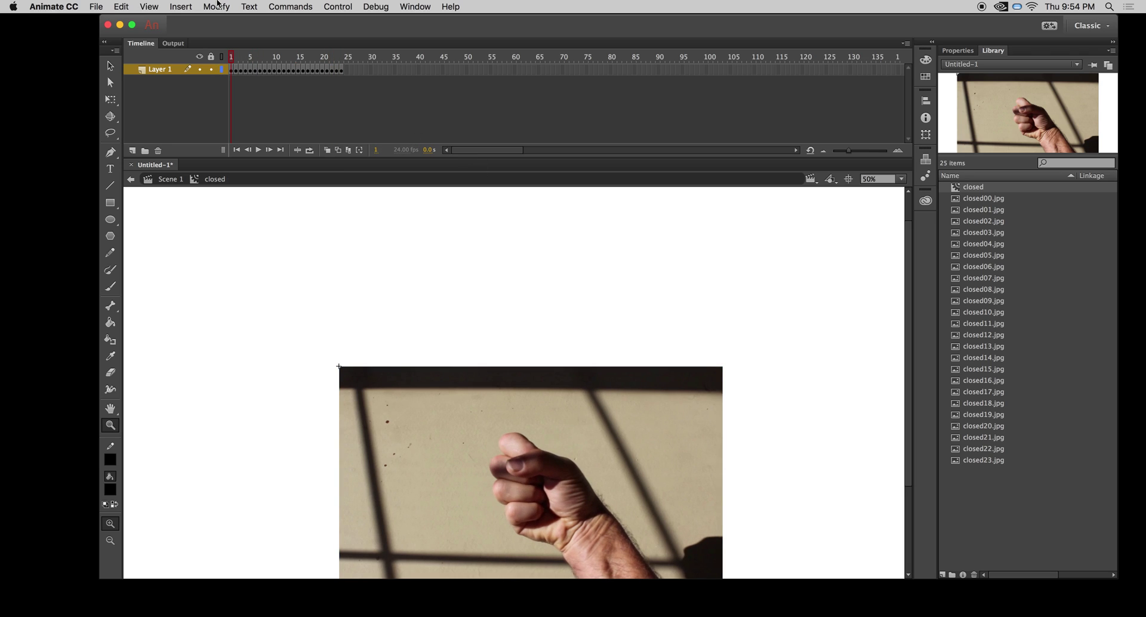
{"action": "left_click", "coordinate": [185, 3]}
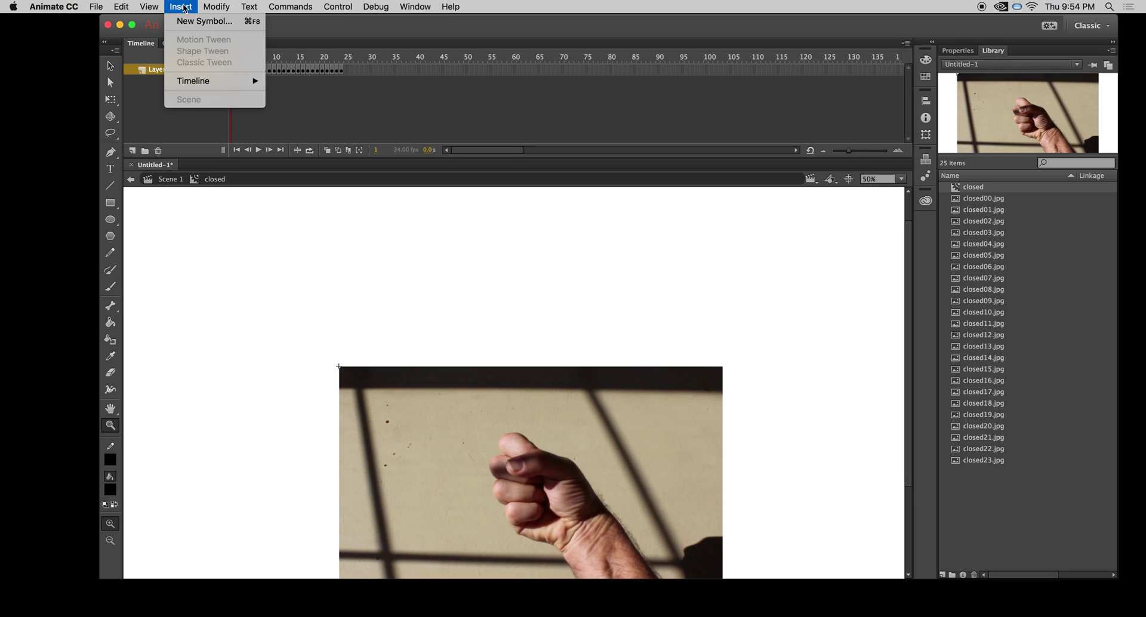
- Create a second Movie Clip symbol named 'open' and enter it for editing
{"action": "left_click", "coordinate": [188, 22]}
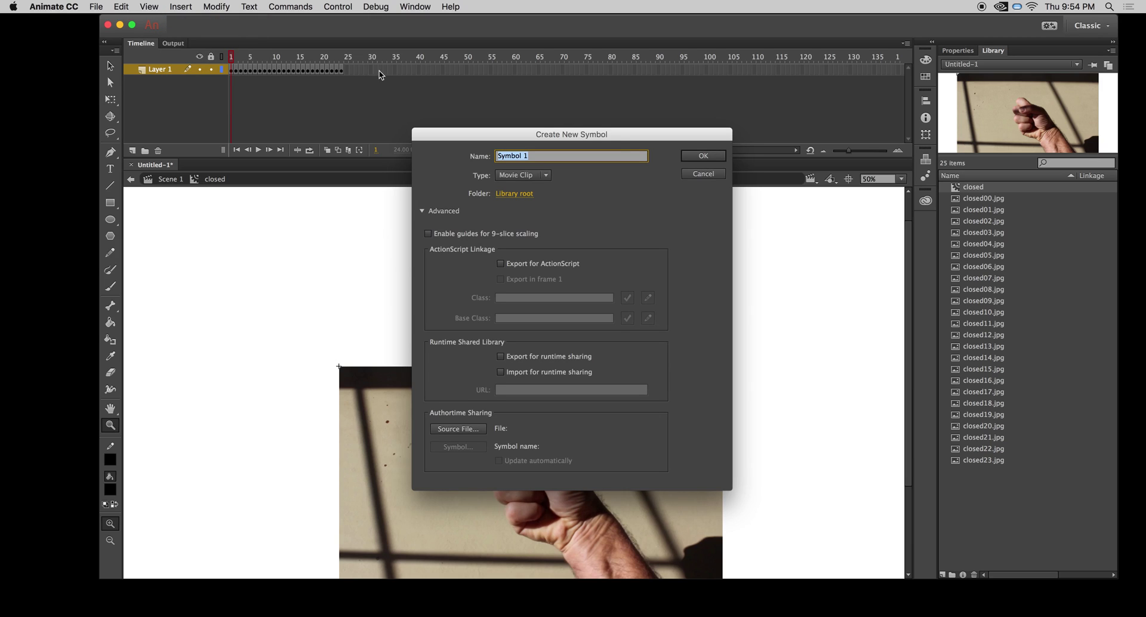
{"action": "type", "text": "c"}
{"action": "left_click", "coordinate": [703, 156]}
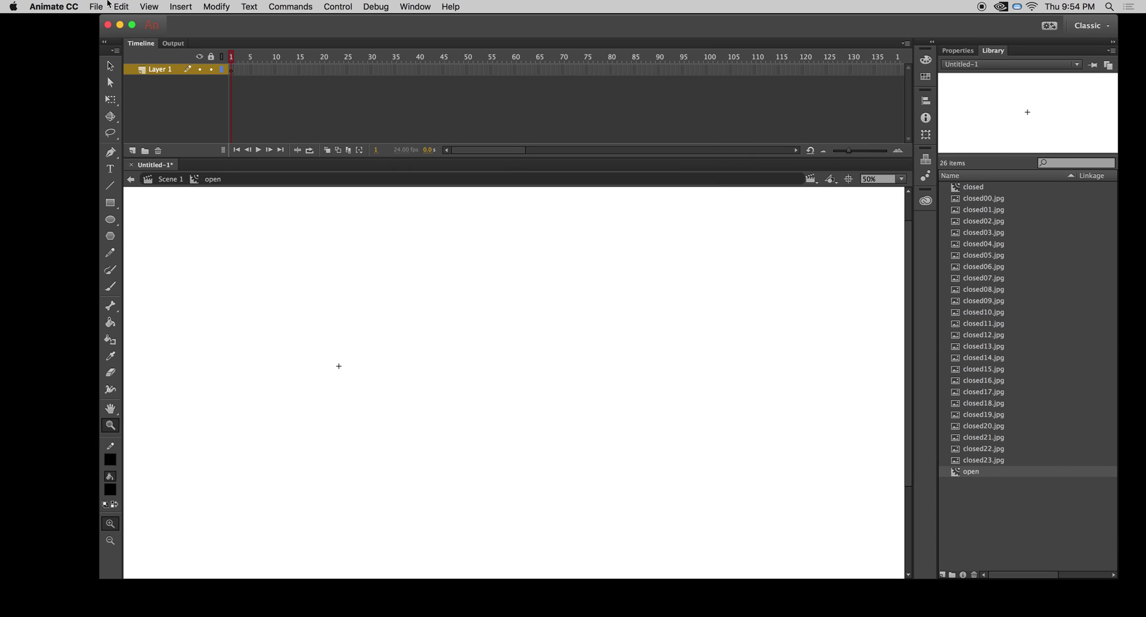
{"action": "left_click", "coordinate": [126, 5]}
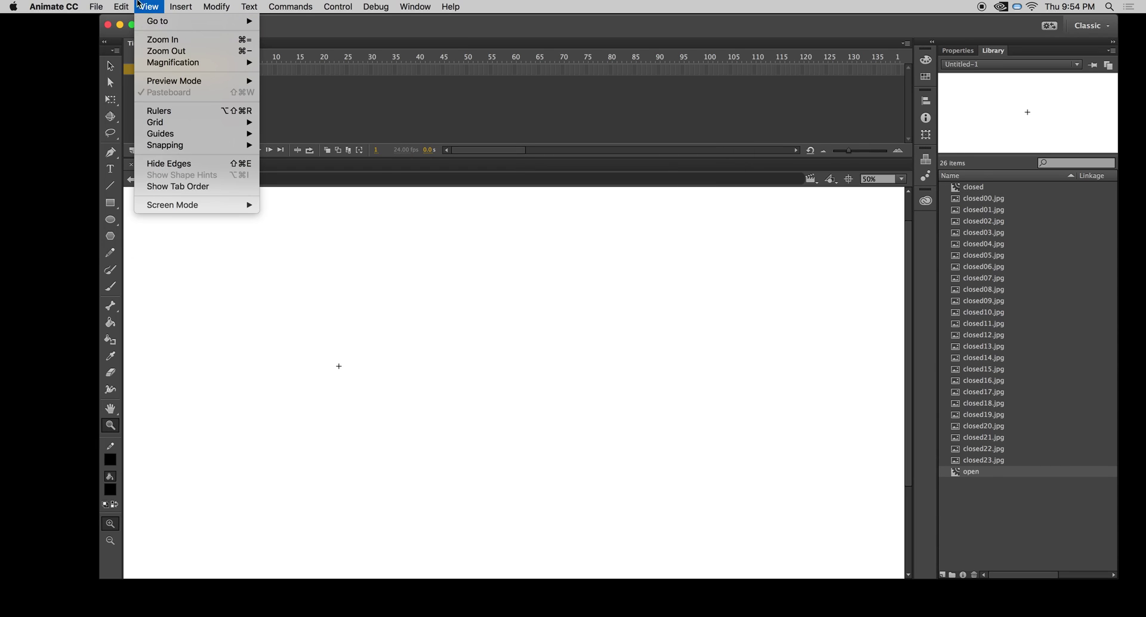
- Import the open00–open56 image sequence from Desktop/open into the symbol and scrub through it
{"action": "mouse_move", "coordinate": [96, 6]}
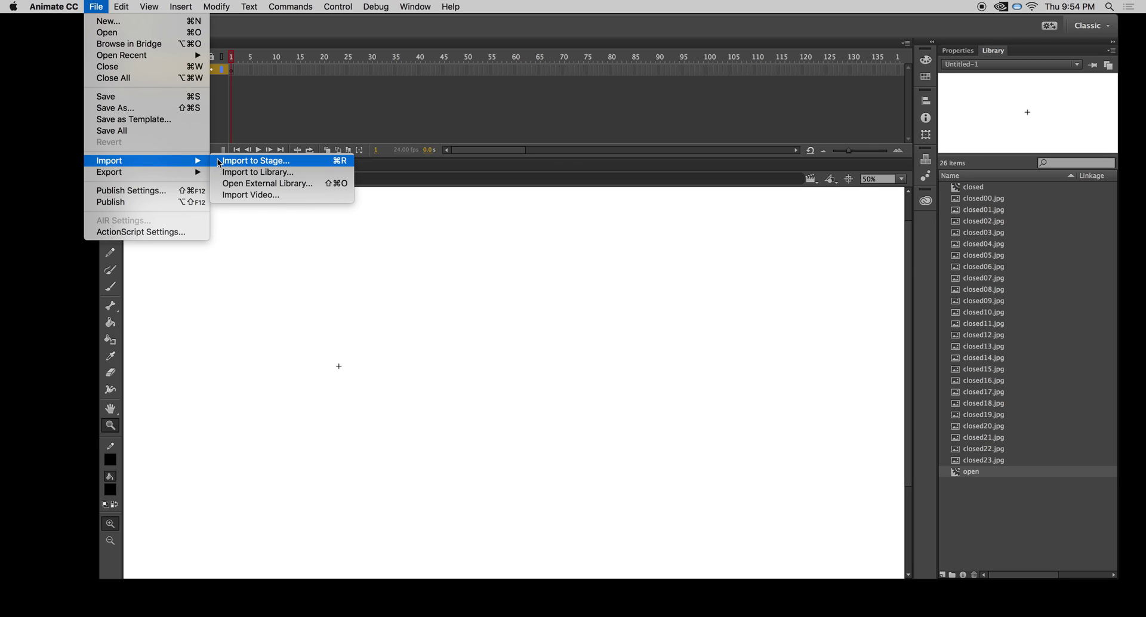
{"action": "left_click", "coordinate": [227, 162]}
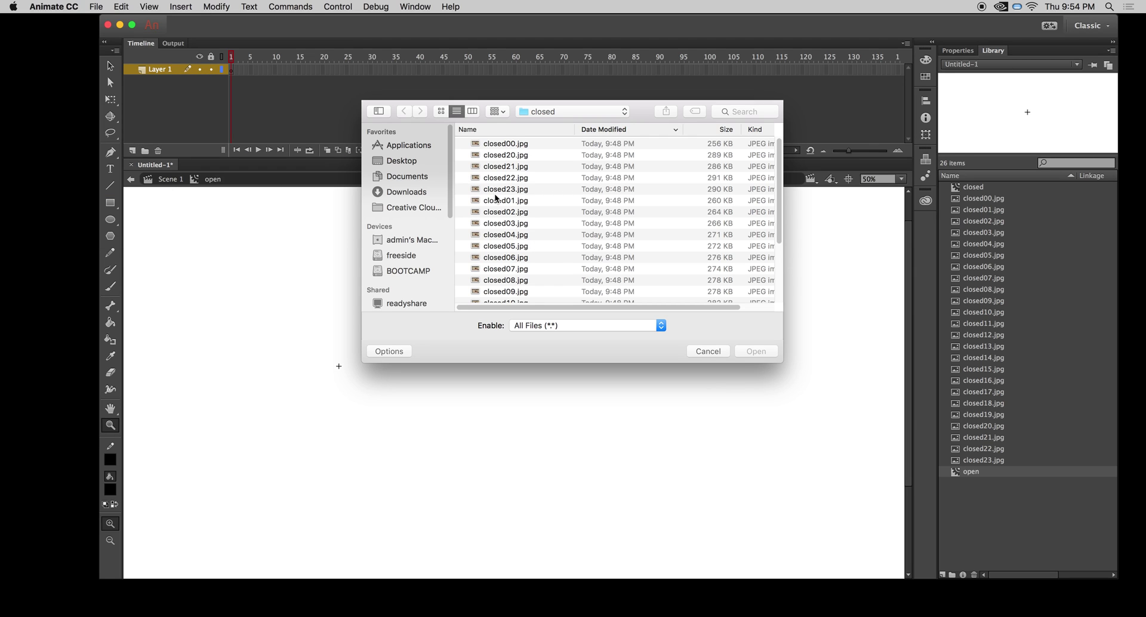
{"action": "left_click", "coordinate": [408, 161]}
{"action": "double_click", "coordinate": [502, 148]}
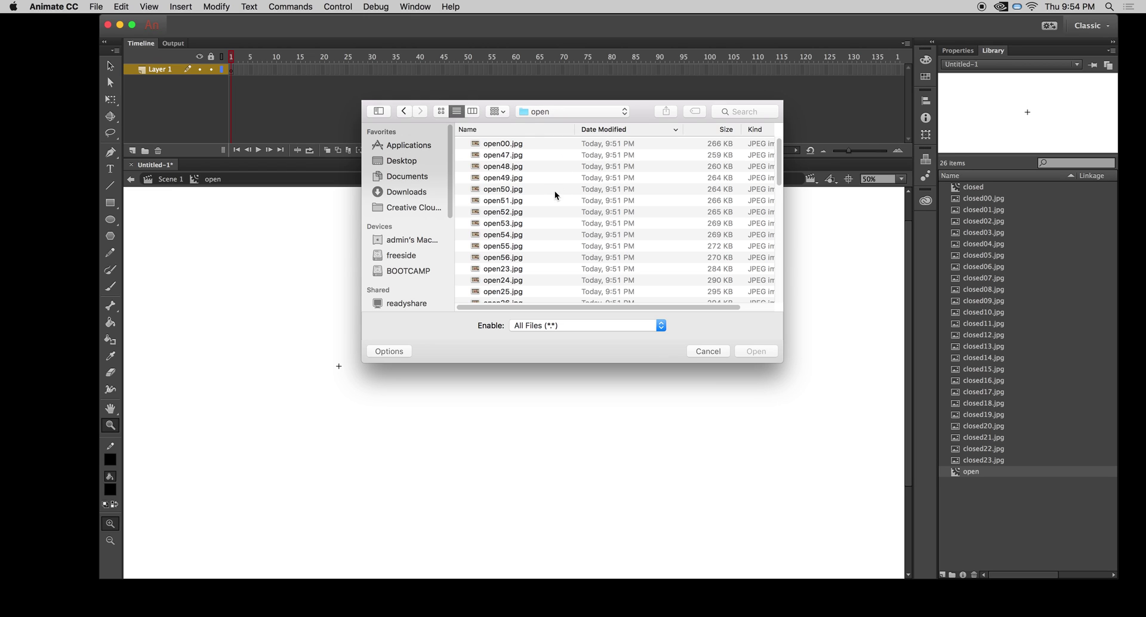
{"action": "left_click", "coordinate": [501, 144]}
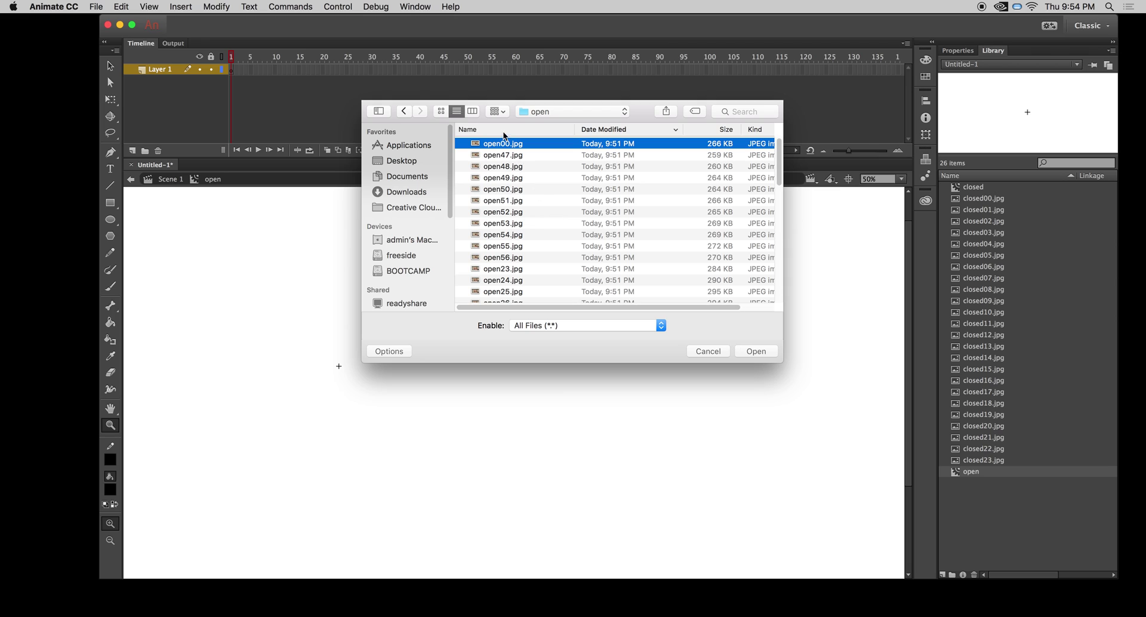
{"action": "left_click", "coordinate": [754, 352]}
{"action": "left_click", "coordinate": [743, 372]}
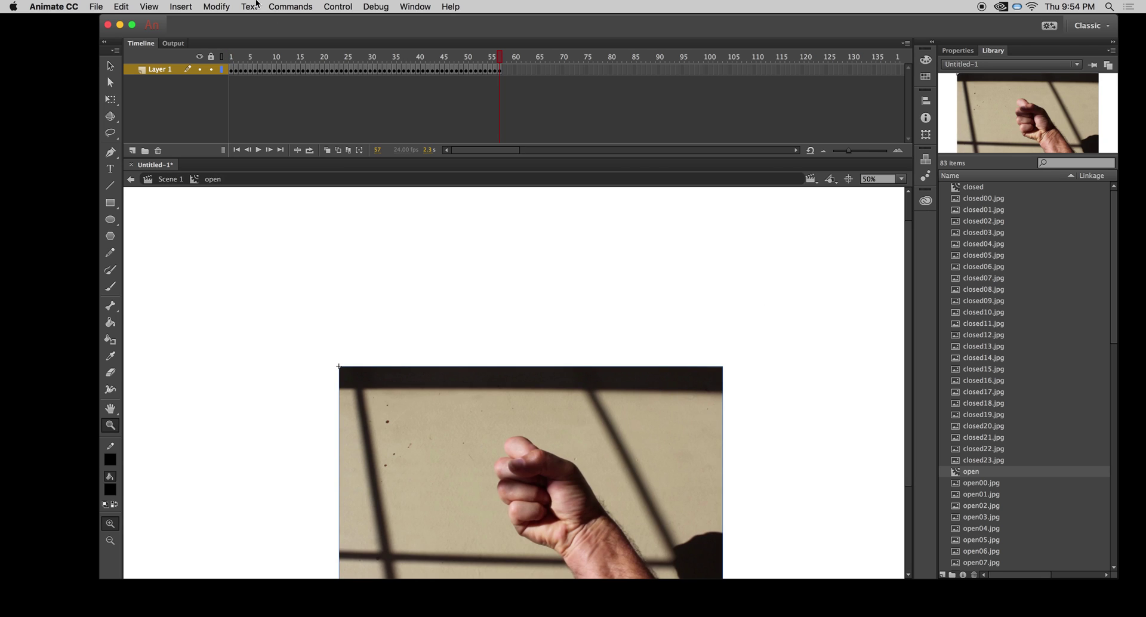
{"action": "left_click_drag", "start_coordinate": [501, 56], "coordinate": [141, 57]}
- Create a third Movie Clip symbol named 'thumb' and enter it for editing
{"action": "left_click", "coordinate": [181, 7]}
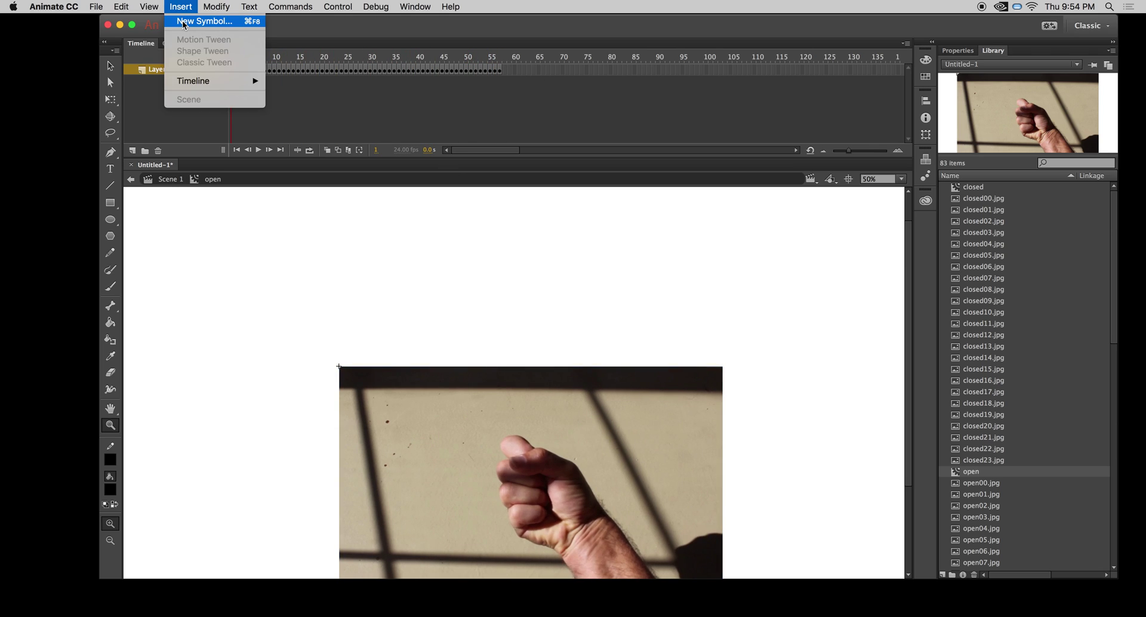
{"action": "left_click", "coordinate": [199, 20]}
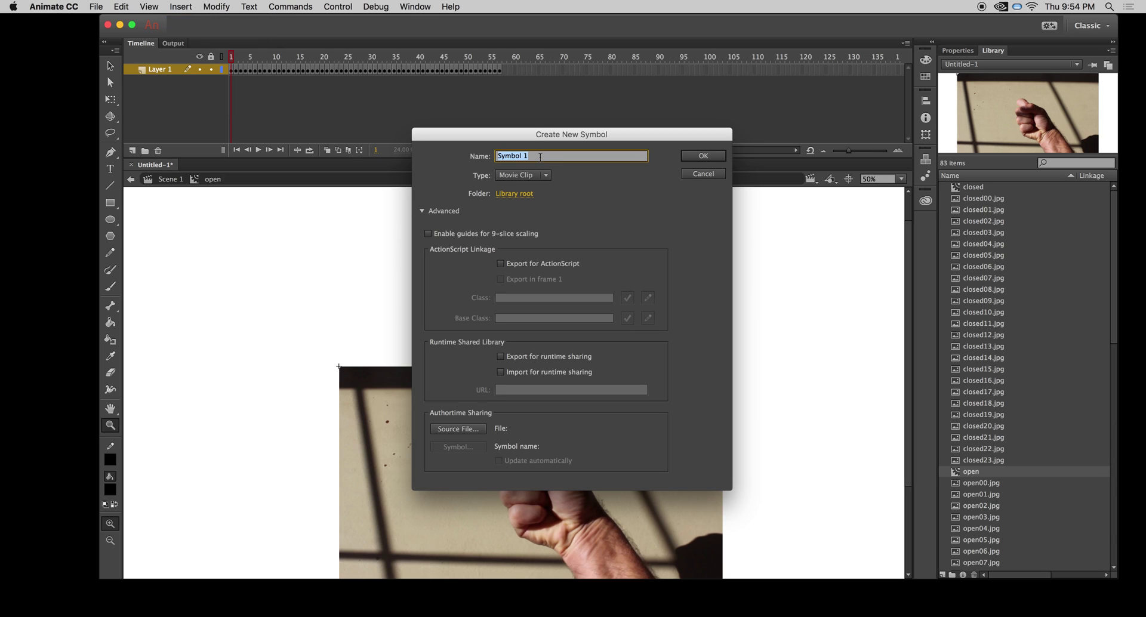
{"action": "type", "text": "thumb"}
{"action": "left_click", "coordinate": [692, 160]}
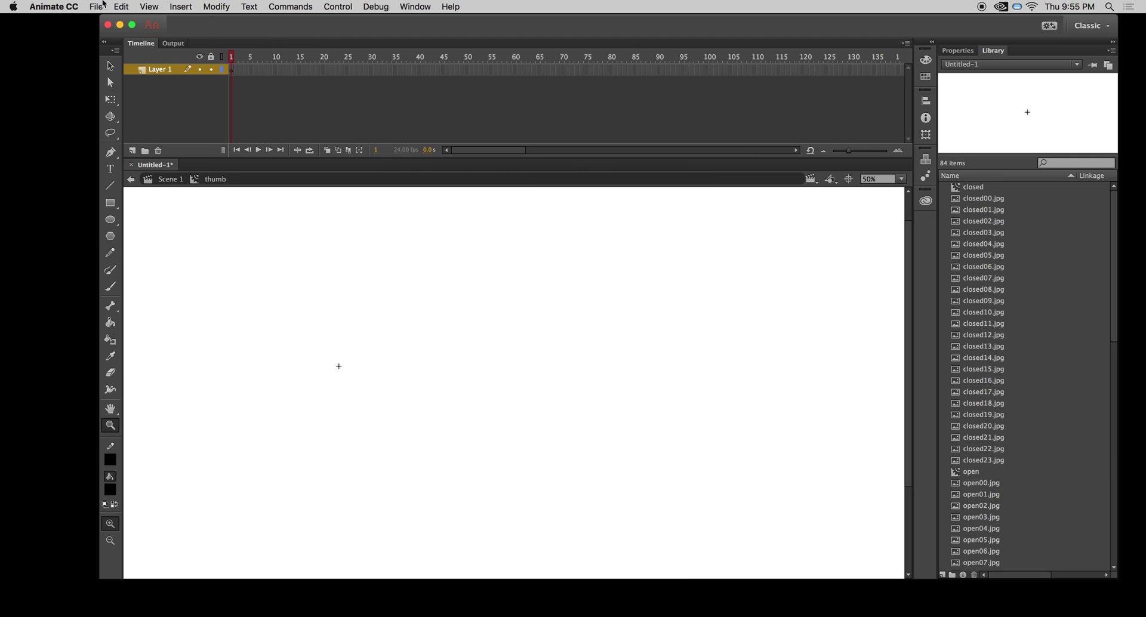
- Import the thumb00.jpg sequence from Desktop/thumb as 29 frames and play it back
{"action": "left_click", "coordinate": [103, 5]}
{"action": "mouse_move", "coordinate": [176, 161]}
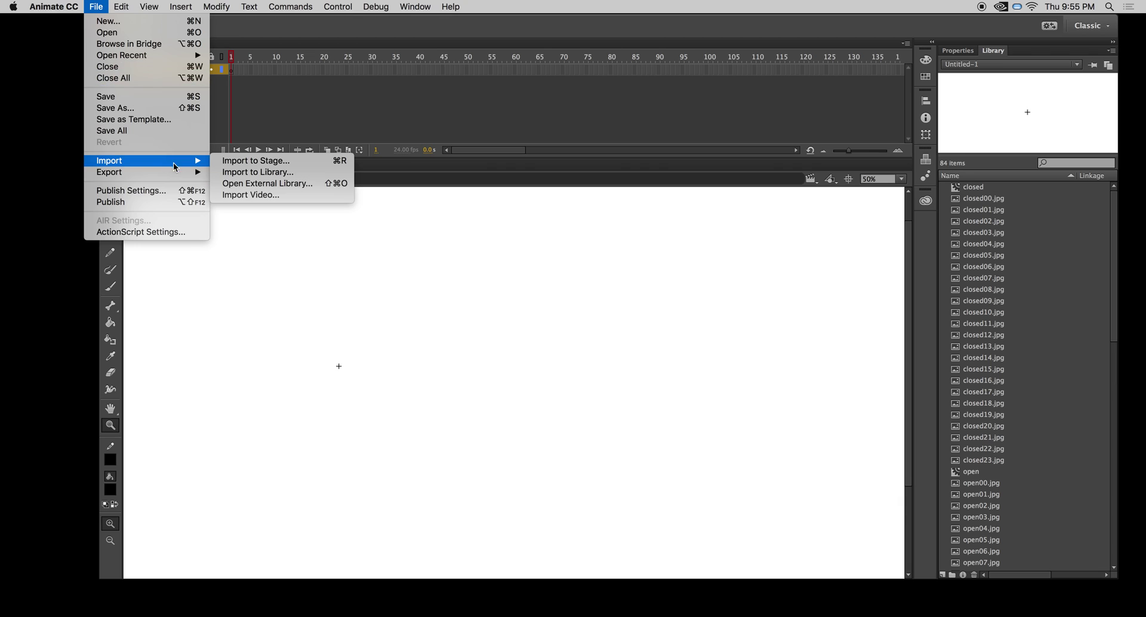
{"action": "left_click", "coordinate": [251, 161]}
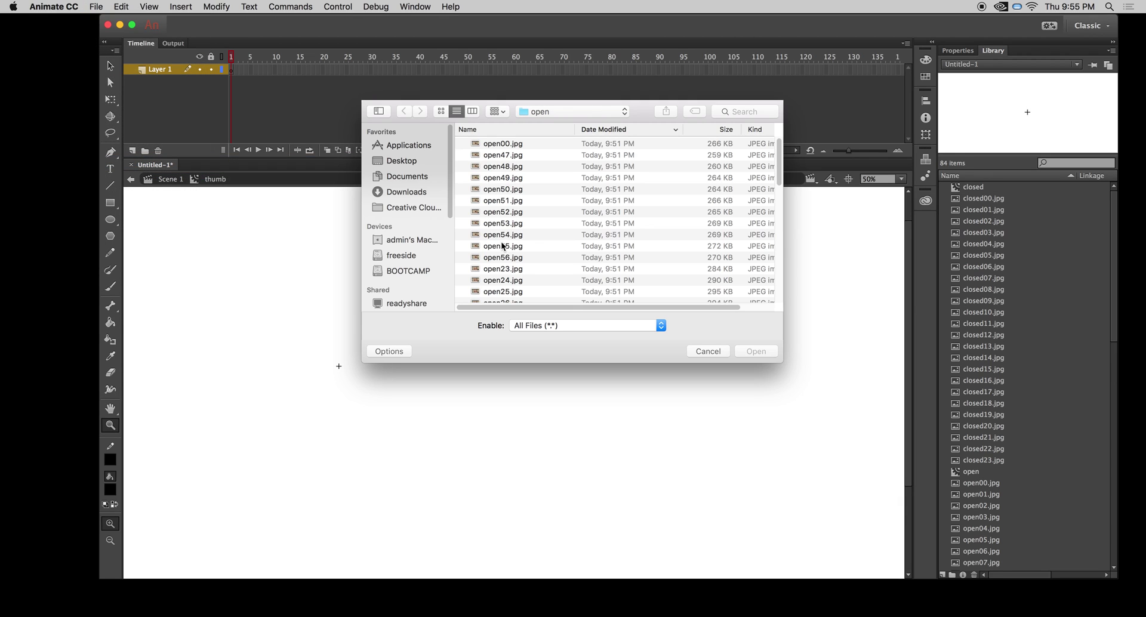
{"action": "left_click", "coordinate": [404, 161]}
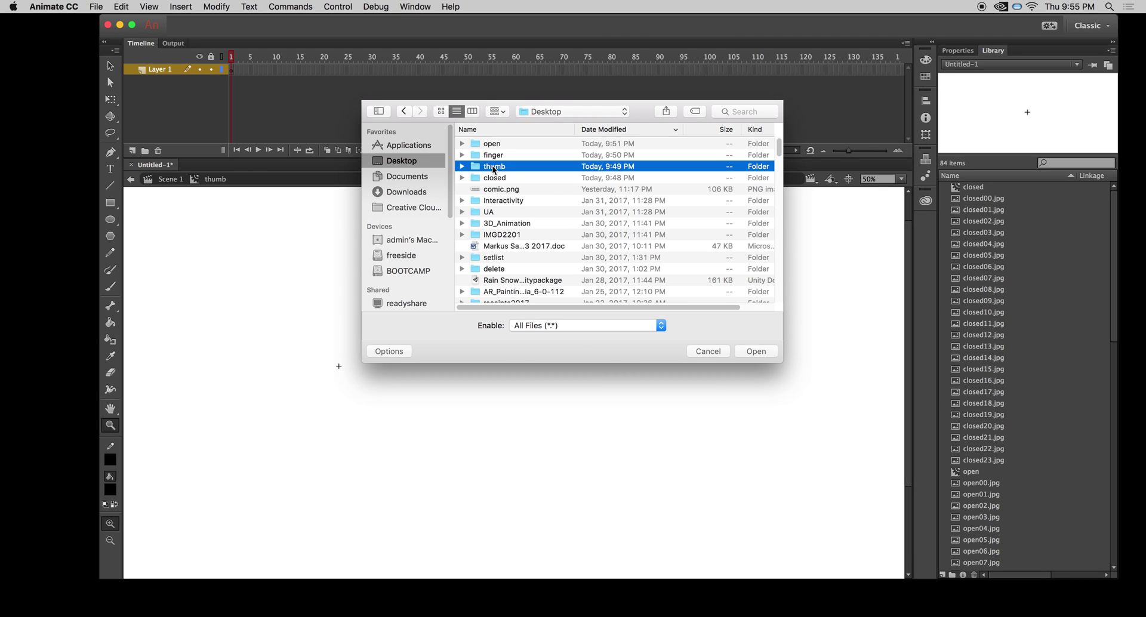
{"action": "double_click", "coordinate": [492, 166]}
{"action": "left_click", "coordinate": [492, 165]}
{"action": "left_click", "coordinate": [505, 143]}
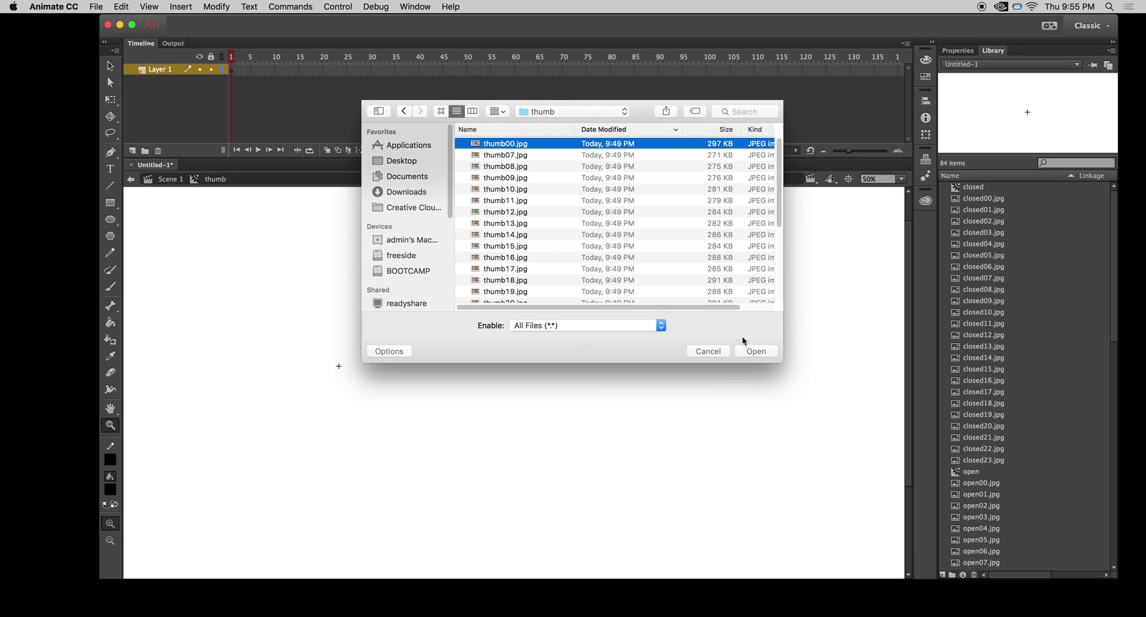
{"action": "left_click", "coordinate": [750, 349]}
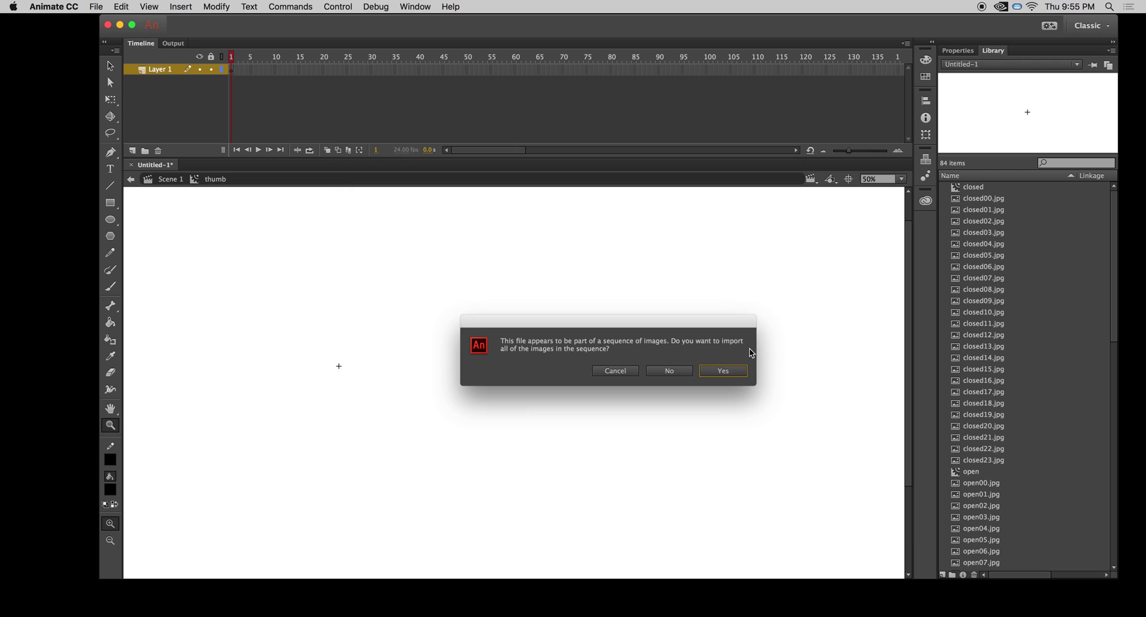
{"action": "left_click", "coordinate": [722, 371]}
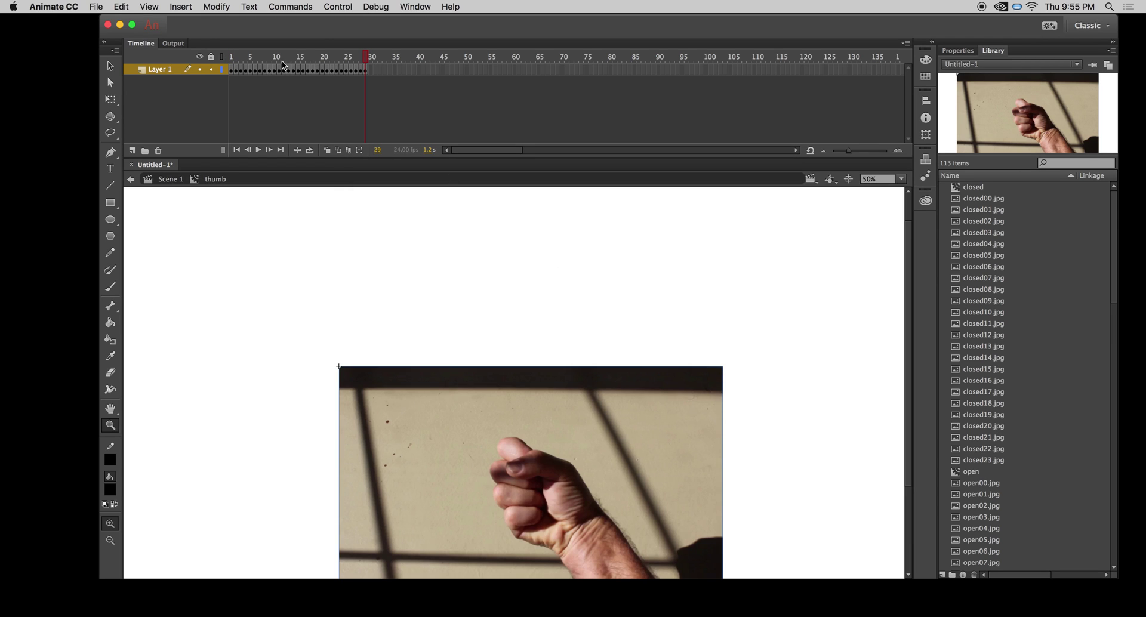
{"action": "key", "text": "Return"}
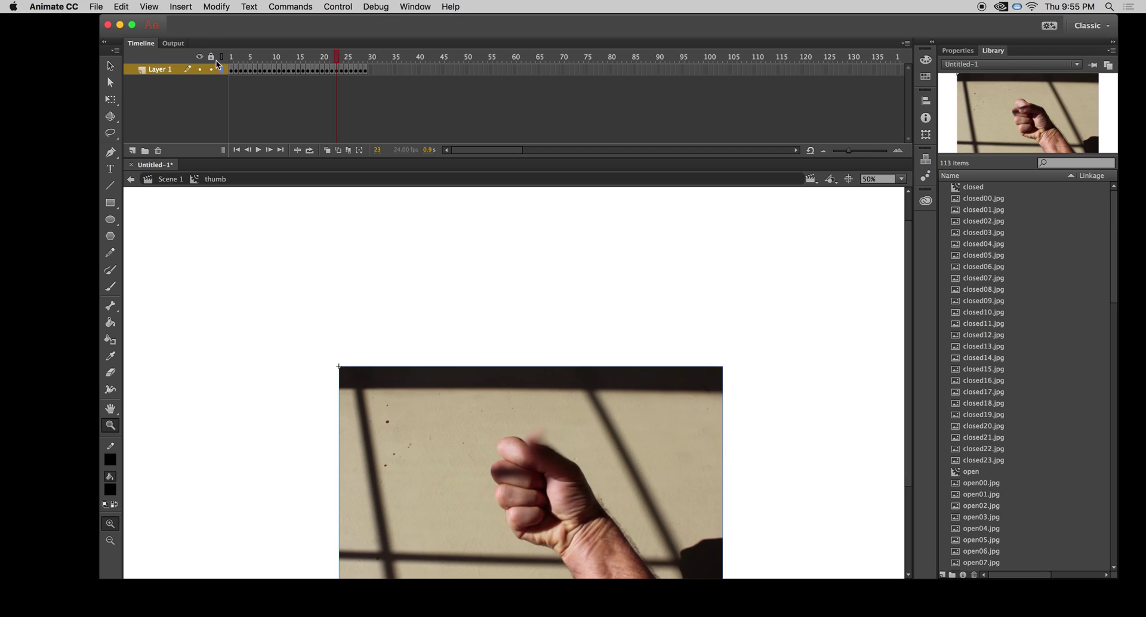
{"action": "left_click", "coordinate": [185, 8]}
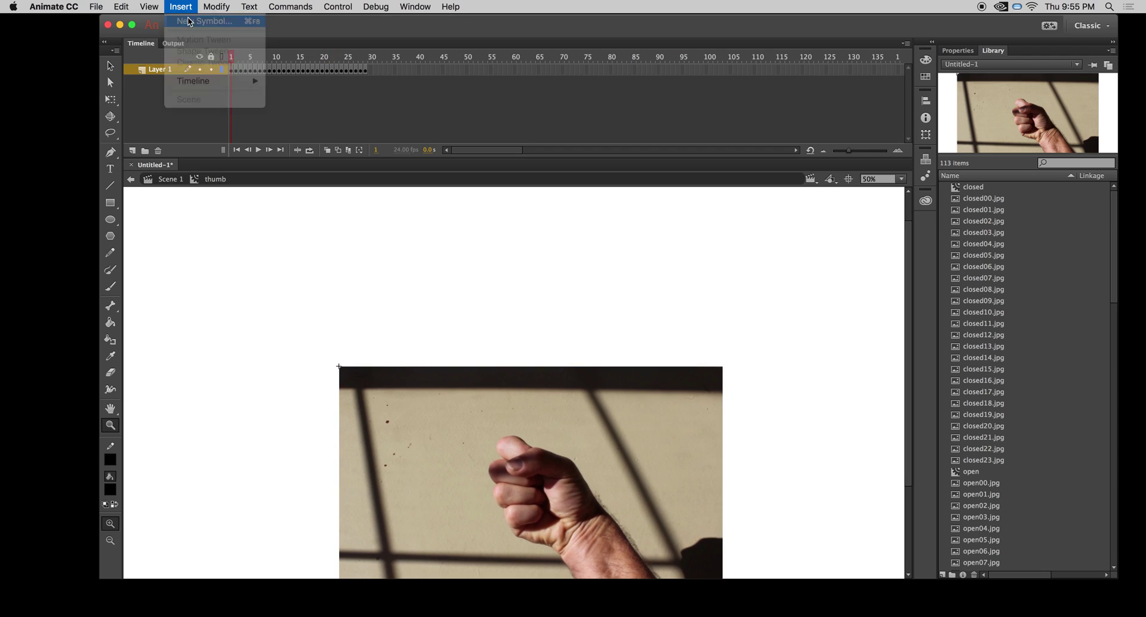
- Create a fourth Movie Clip symbol named 'finger' and enter it for editing
{"action": "left_click", "coordinate": [190, 22]}
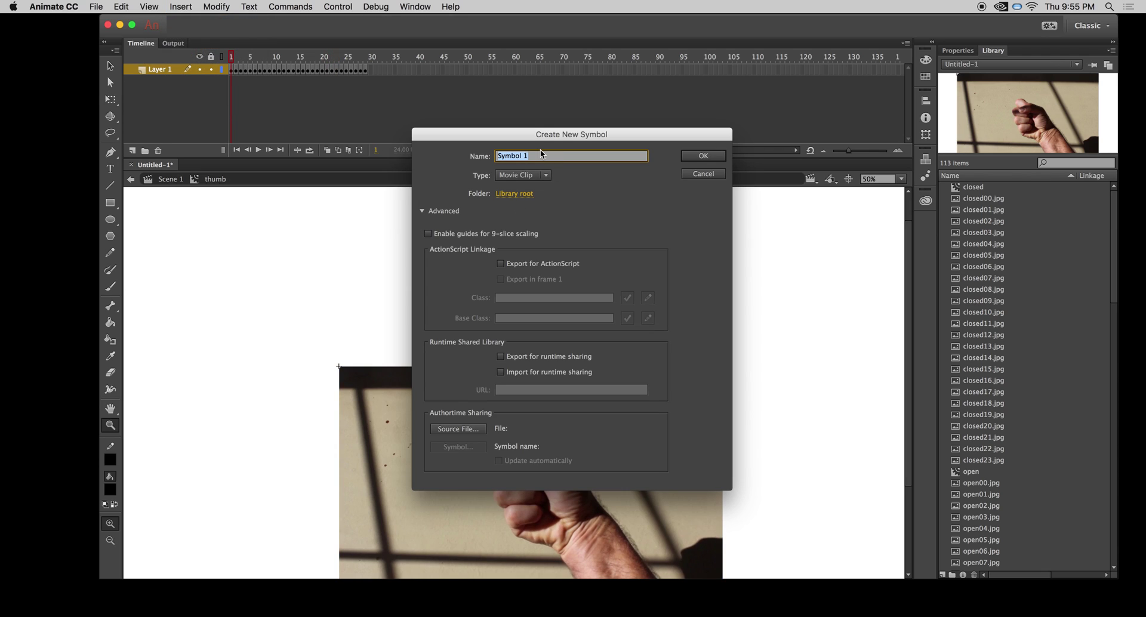
{"action": "type", "text": "finger"}
{"action": "left_click", "coordinate": [701, 159]}
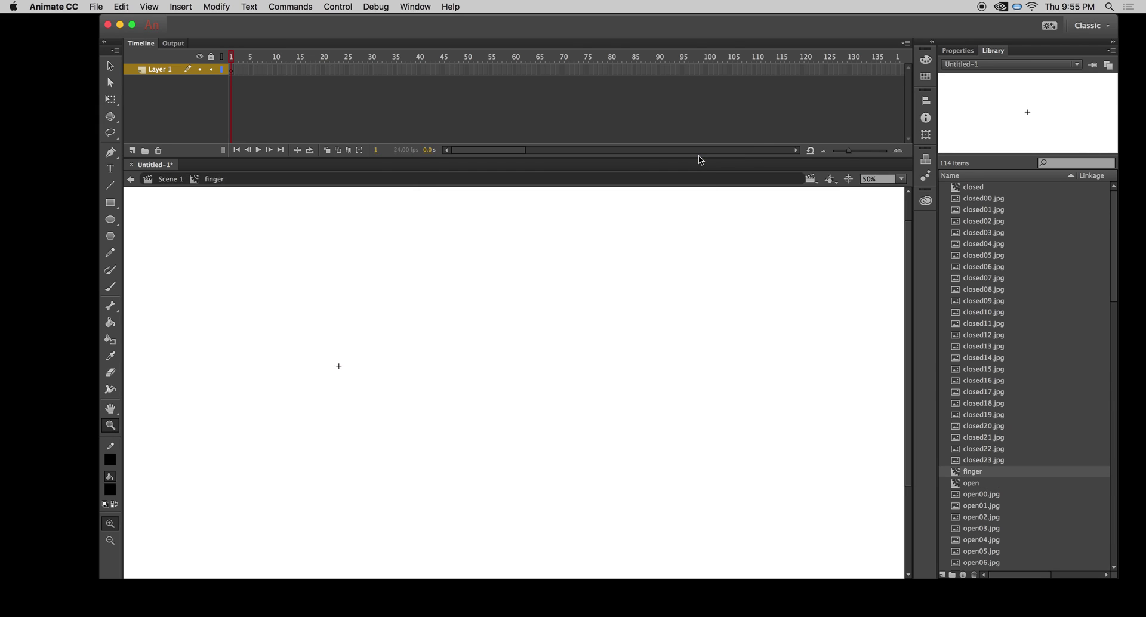
- Import the finger00.jpg image sequence from Desktop/finger into the finger symbol
{"action": "left_click", "coordinate": [96, 6]}
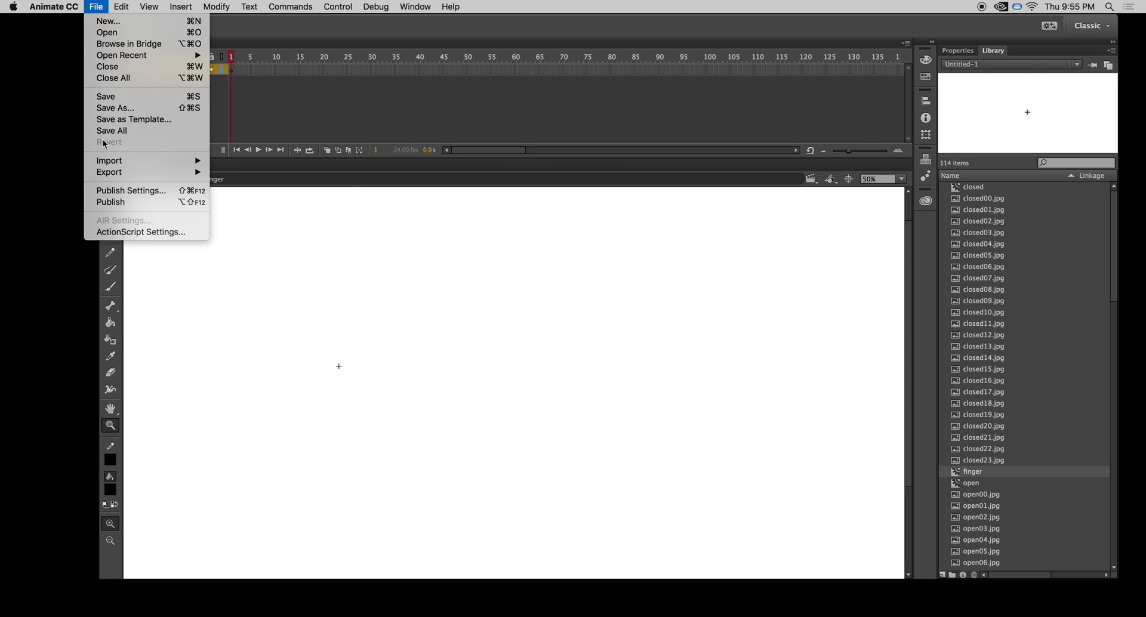
{"action": "mouse_move", "coordinate": [167, 160]}
{"action": "left_click", "coordinate": [237, 161]}
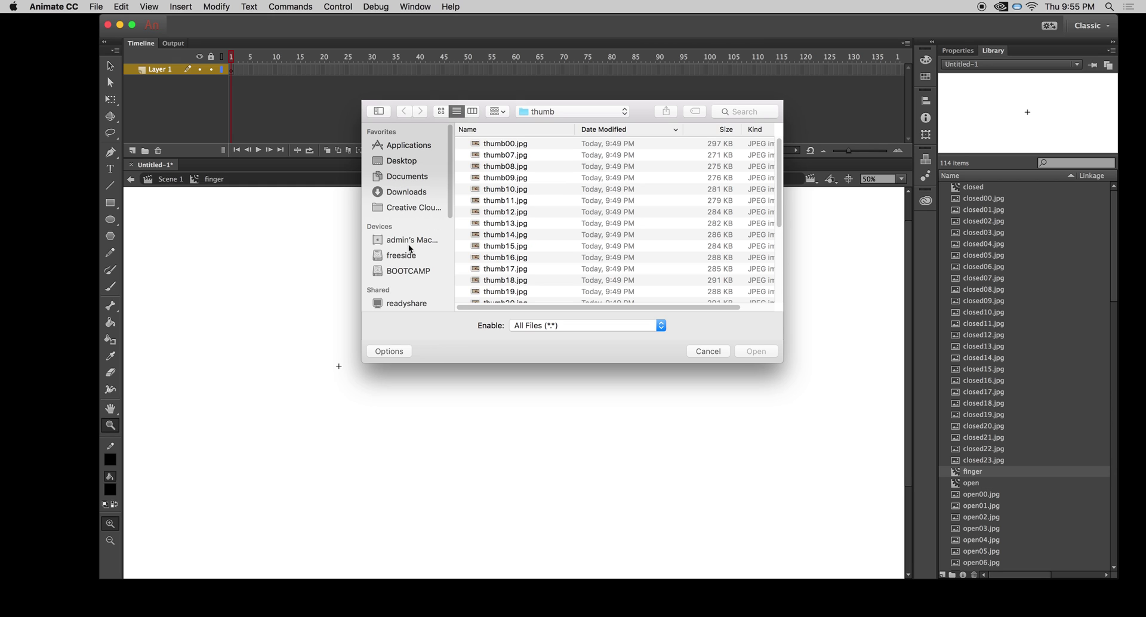
{"action": "left_click", "coordinate": [401, 161]}
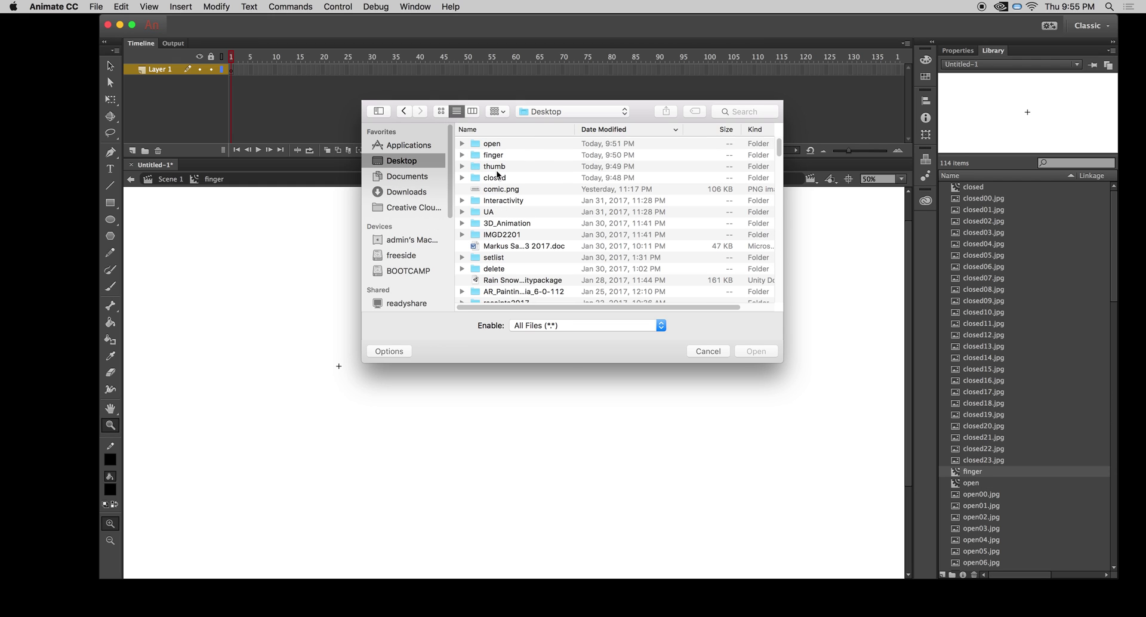
{"action": "double_click", "coordinate": [493, 155]}
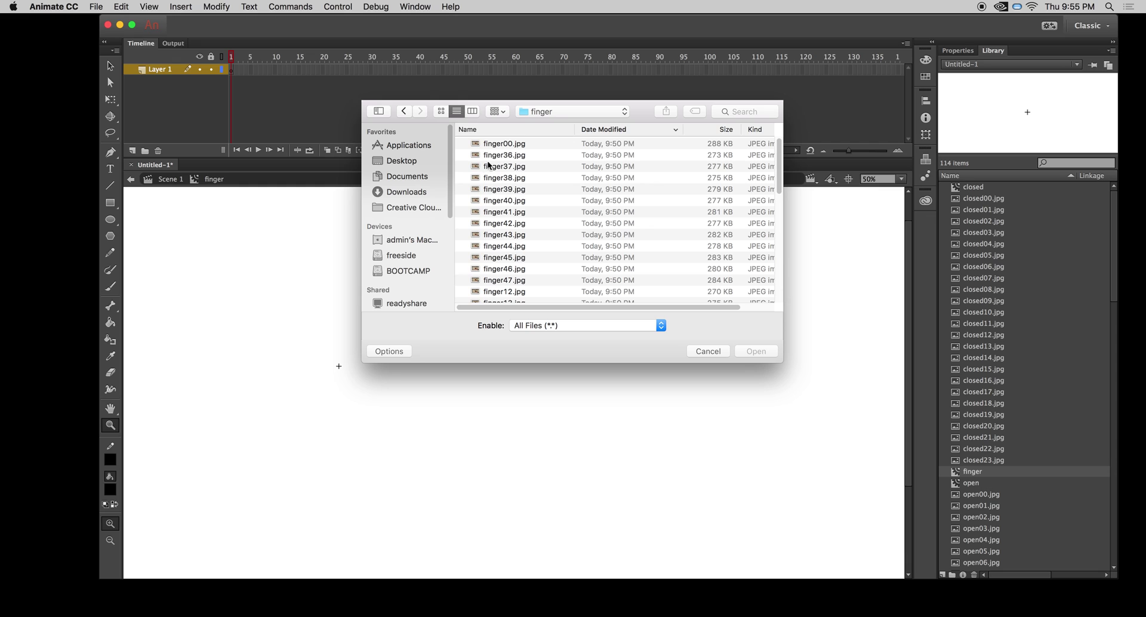
{"action": "left_click", "coordinate": [496, 144]}
{"action": "left_click", "coordinate": [755, 352]}
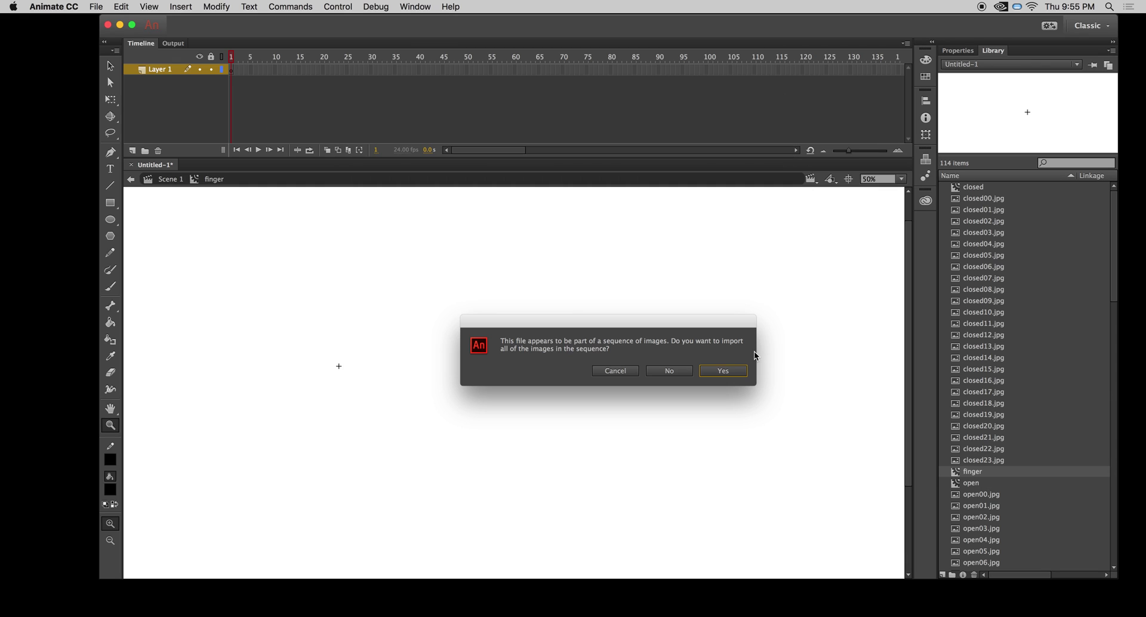
{"action": "left_click", "coordinate": [719, 372]}
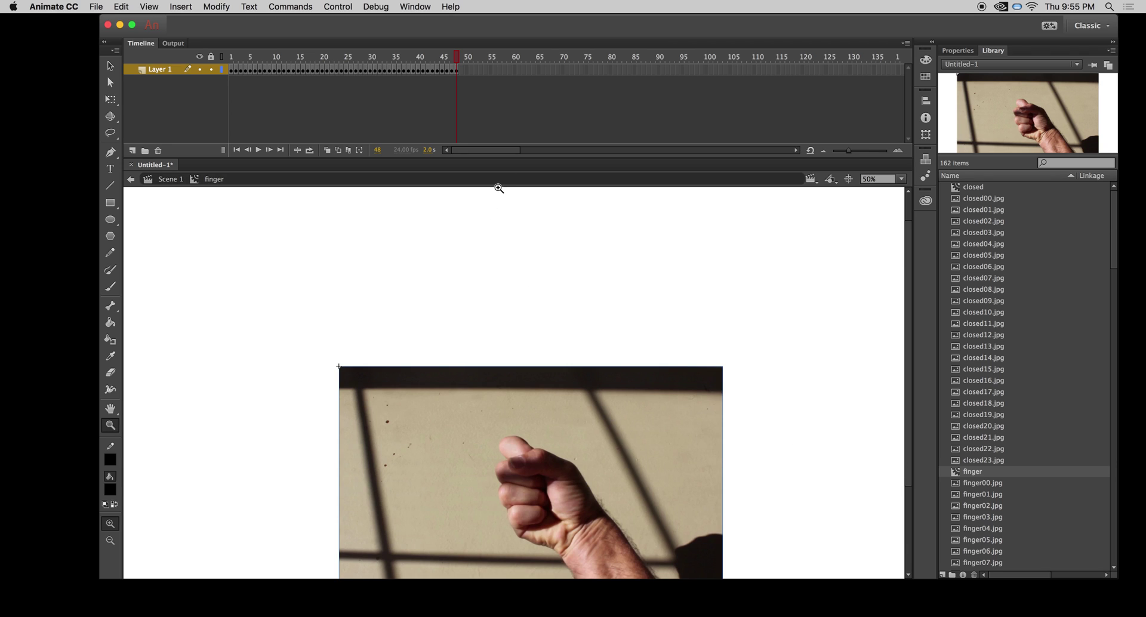
- Rewind the finger clip to frame 1 and bring up the list of editable symbols
{"action": "left_click_drag", "start_coordinate": [456, 57], "coordinate": [232, 57]}
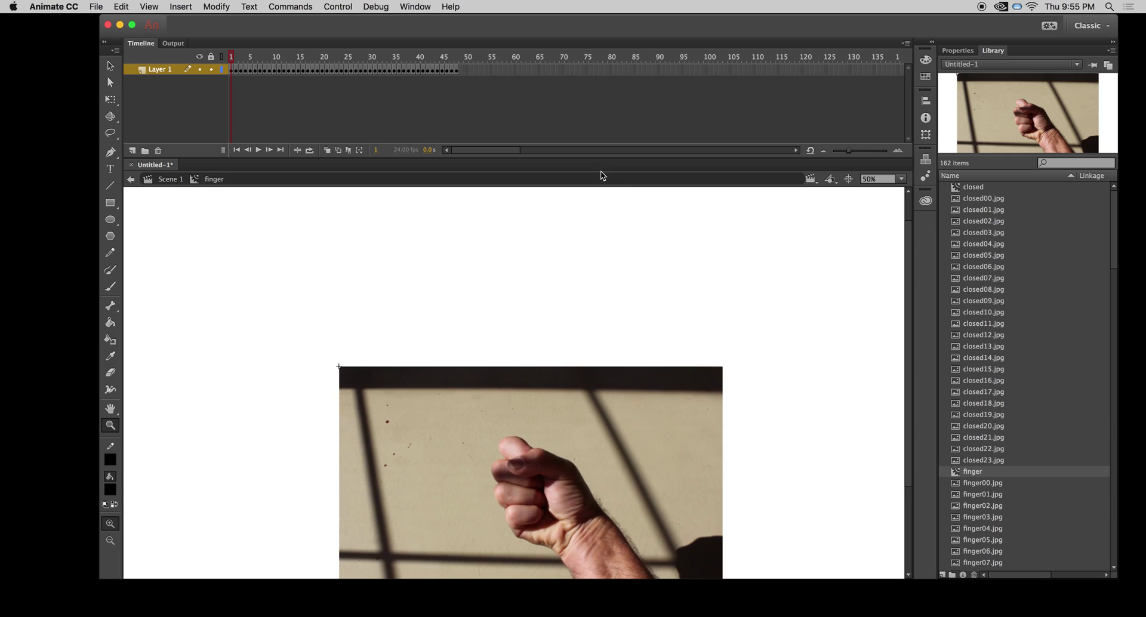
{"action": "left_click", "coordinate": [817, 185]}
{"action": "left_click", "coordinate": [832, 180]}
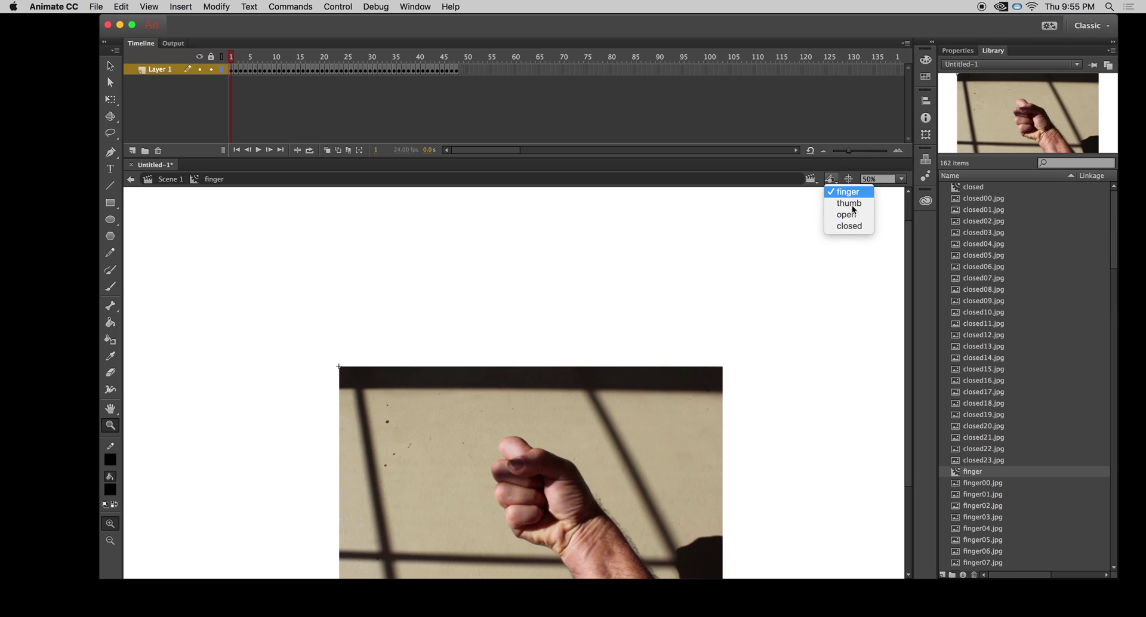
- Return from the finger symbol to Scene 1 and select frame 1 of Layer 1 with the Selection tool
{"action": "left_click", "coordinate": [812, 180]}
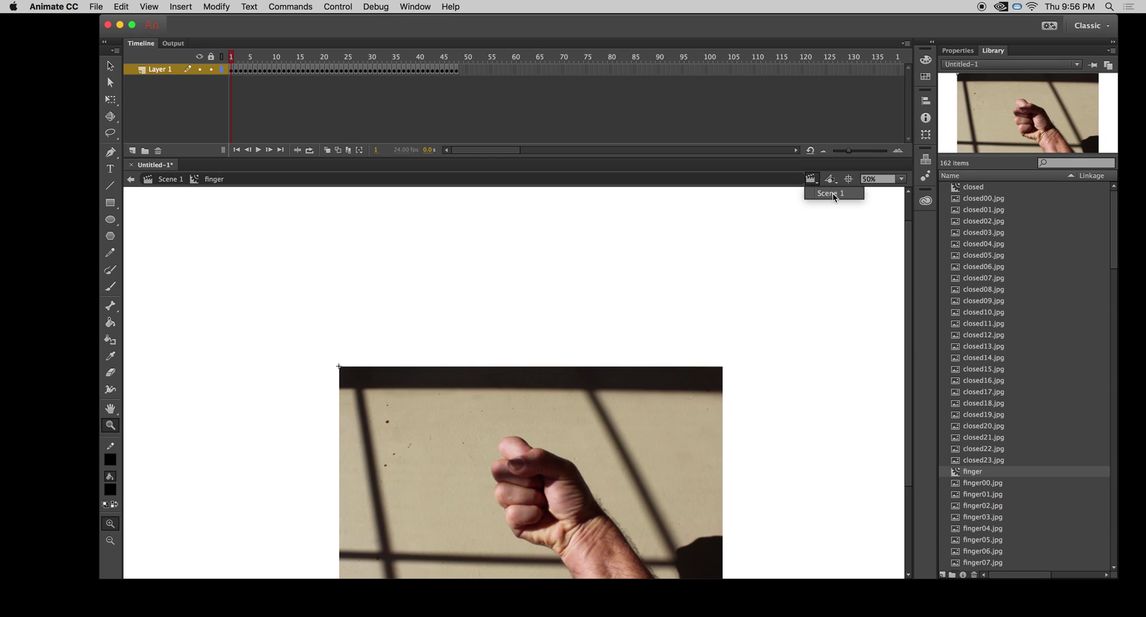
{"action": "left_click", "coordinate": [833, 196]}
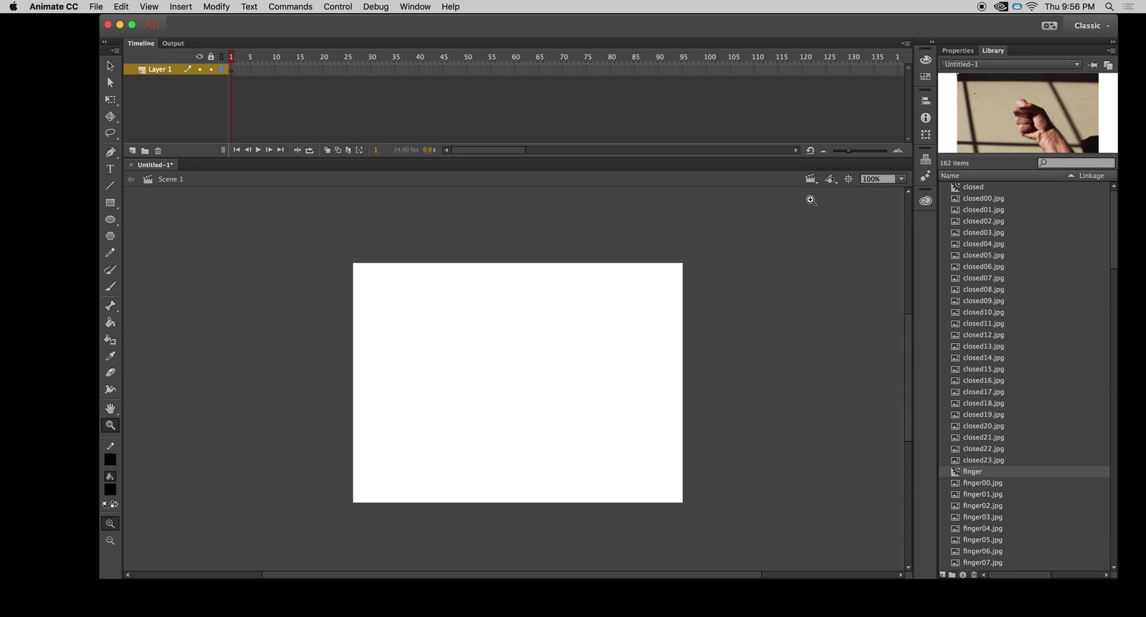
{"action": "left_click", "coordinate": [110, 66]}
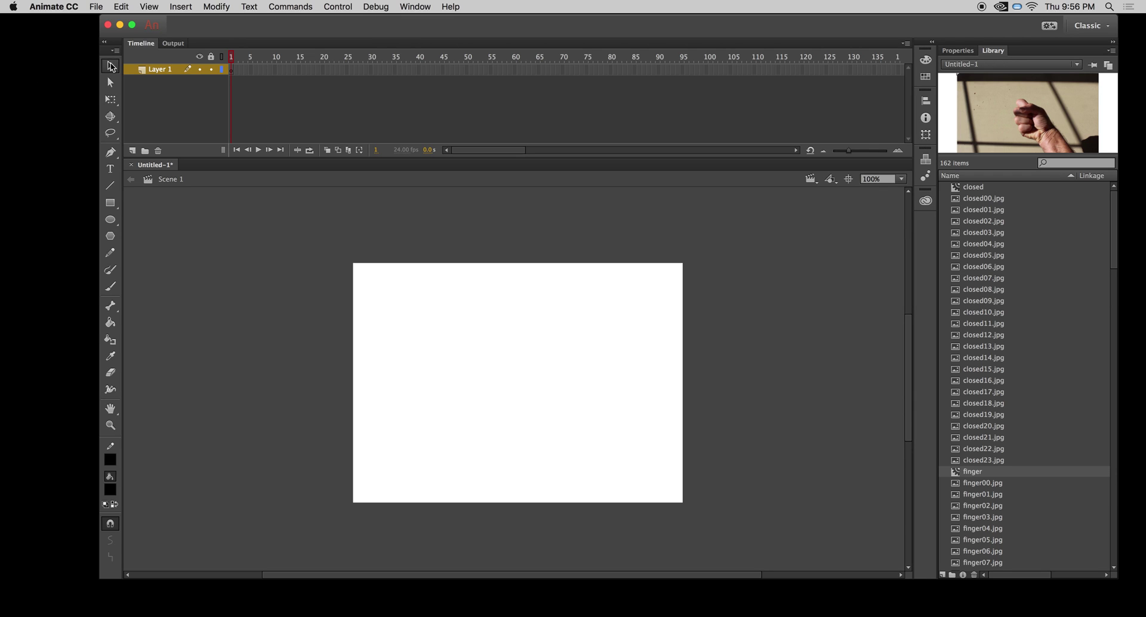
{"action": "left_click", "coordinate": [231, 69]}
- Switch from frame 1's properties to the Library panel and select the closed movie clip
{"action": "left_click", "coordinate": [959, 52]}
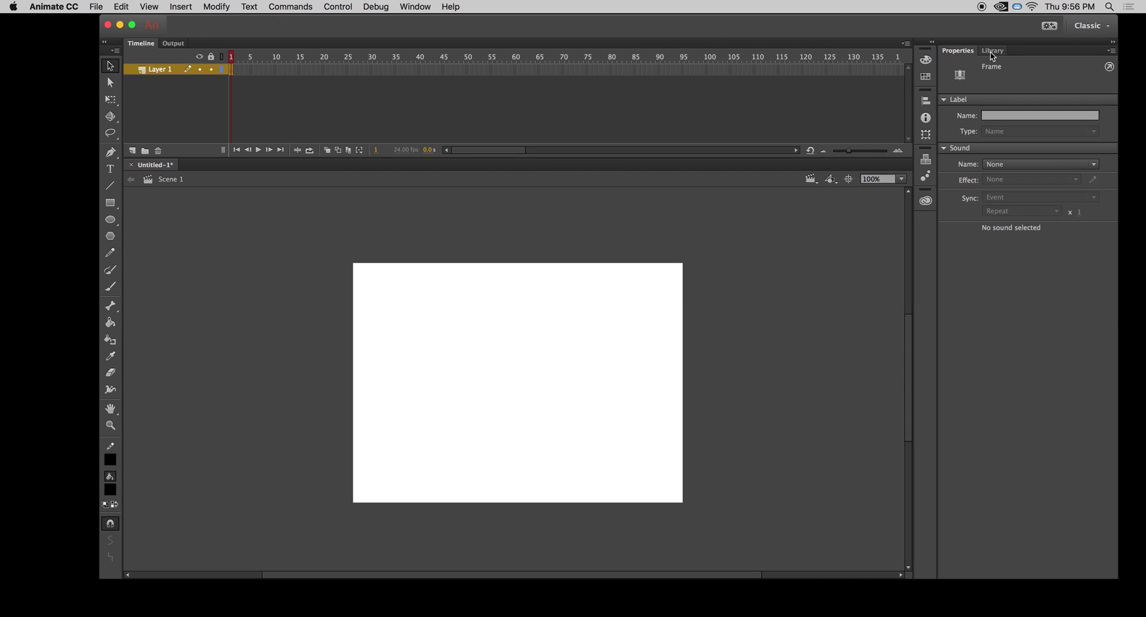
{"action": "left_click", "coordinate": [994, 52]}
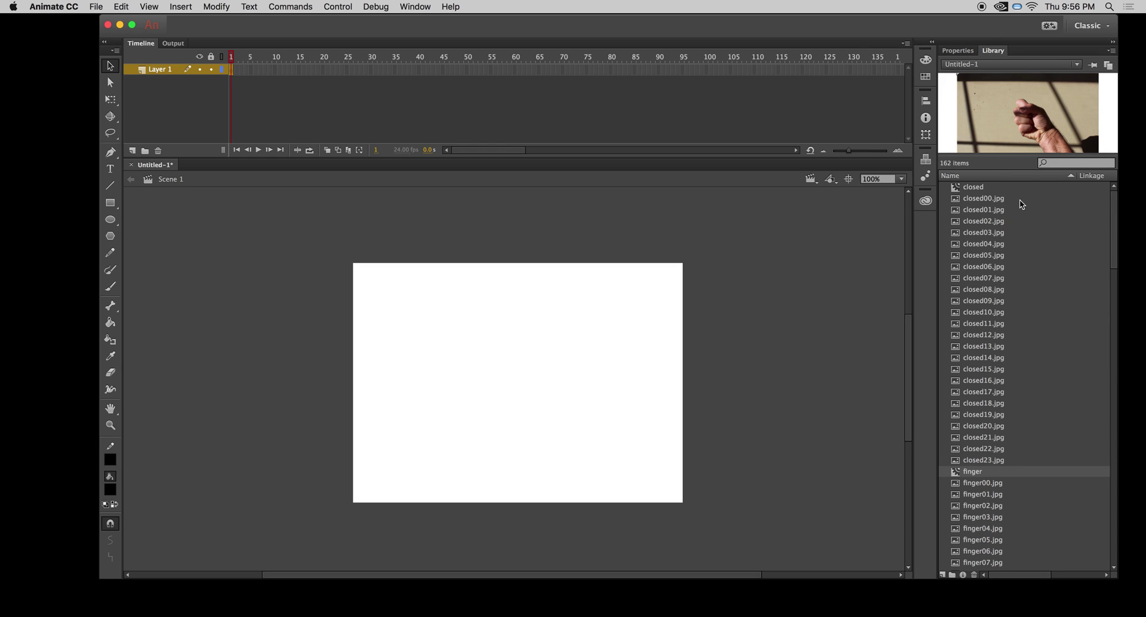
{"action": "left_click", "coordinate": [959, 188]}
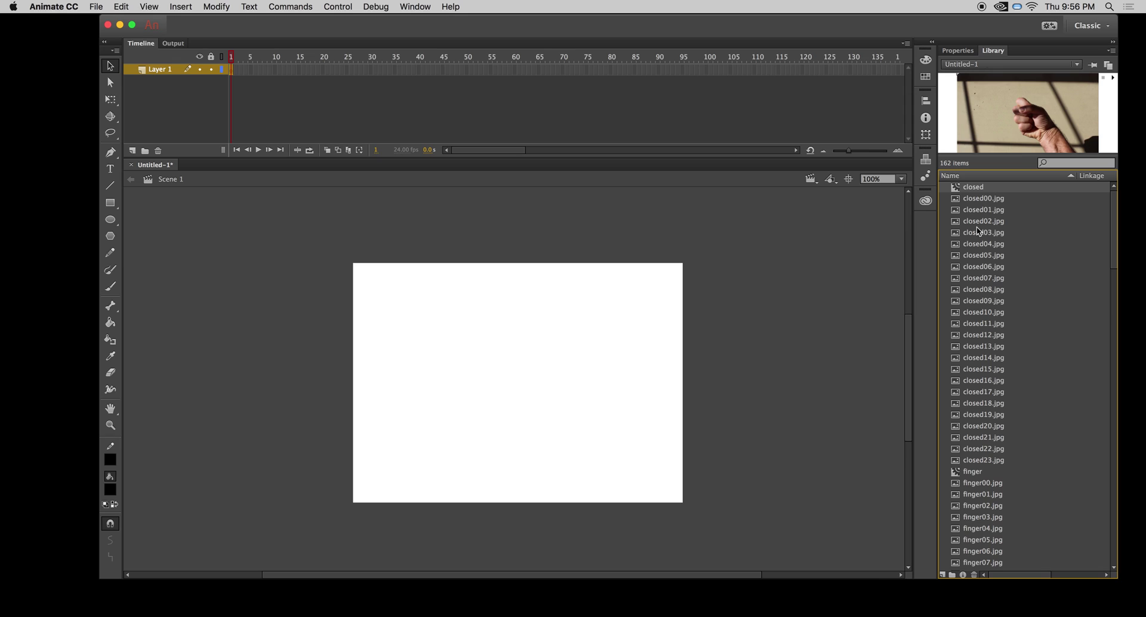